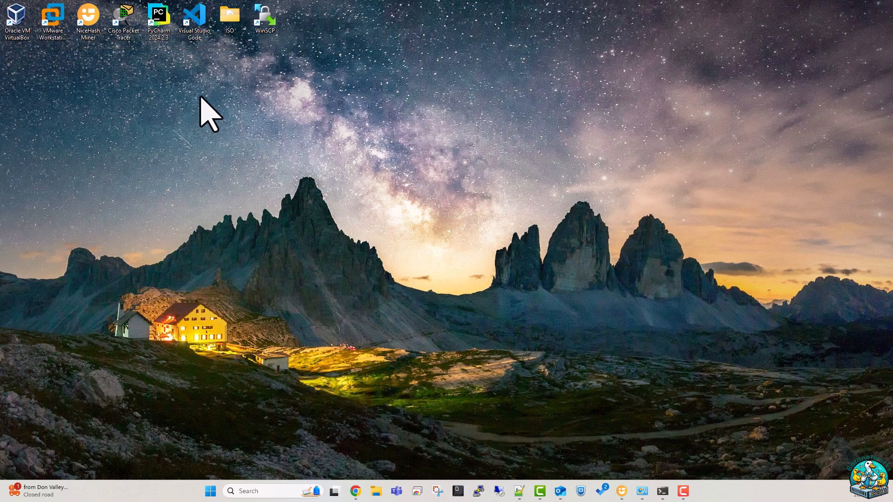
Refresh the desktop, launch VMware Workstation Pro, and bring up its File menu.
{"action": "right_click", "coordinate": [227, 95]}
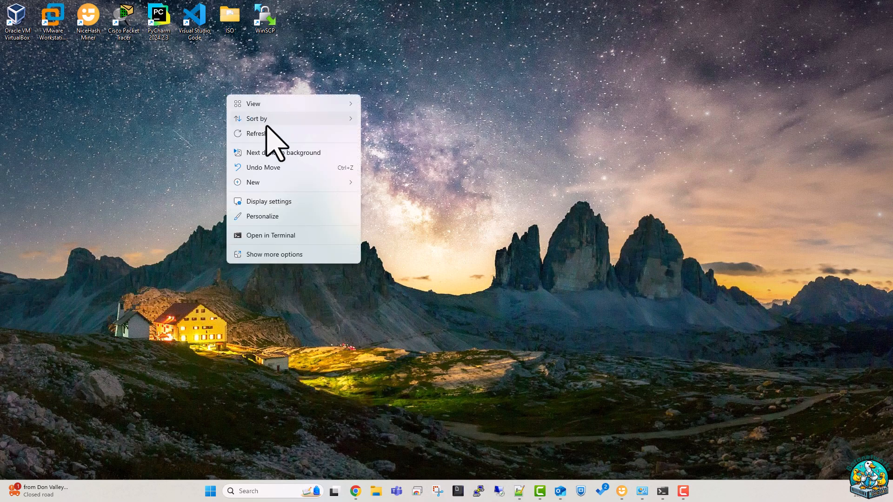
{"action": "left_click", "coordinate": [260, 133]}
{"action": "left_click", "coordinate": [49, 20]}
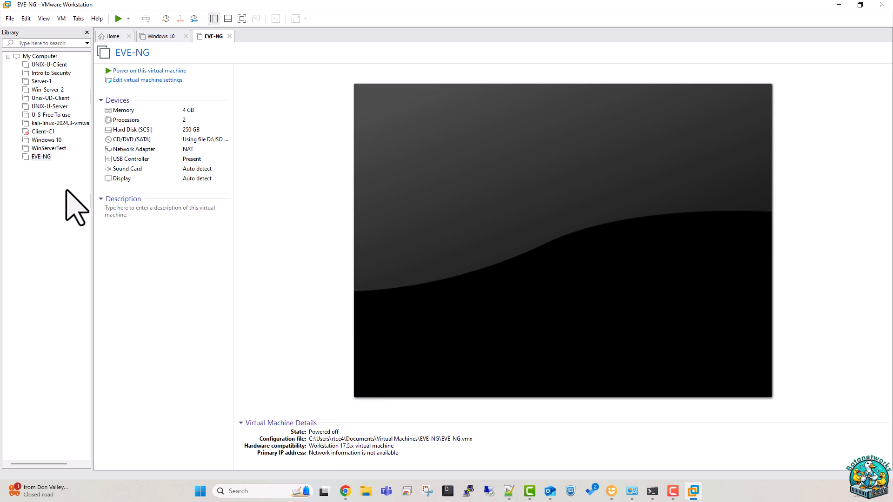
{"action": "left_click", "coordinate": [10, 19]}
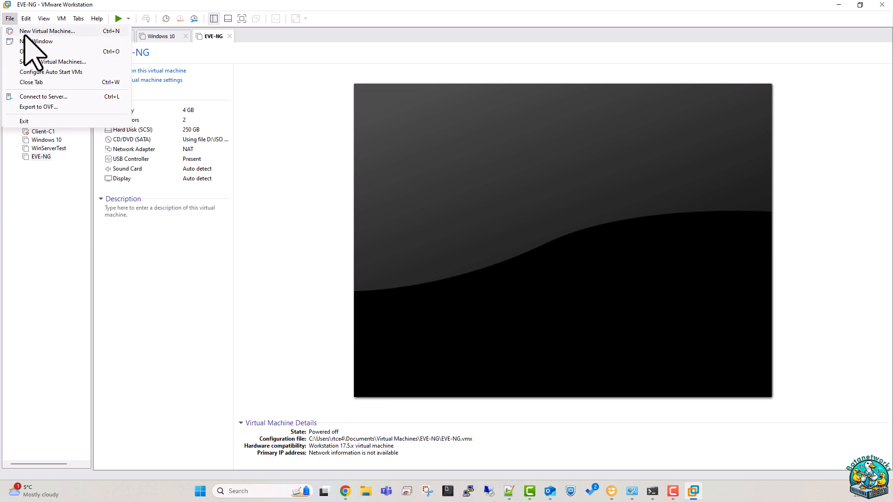
Start a Typical new virtual machine using the proxmox-ve_8.2-1.iso installer image.
{"action": "left_click", "coordinate": [24, 33]}
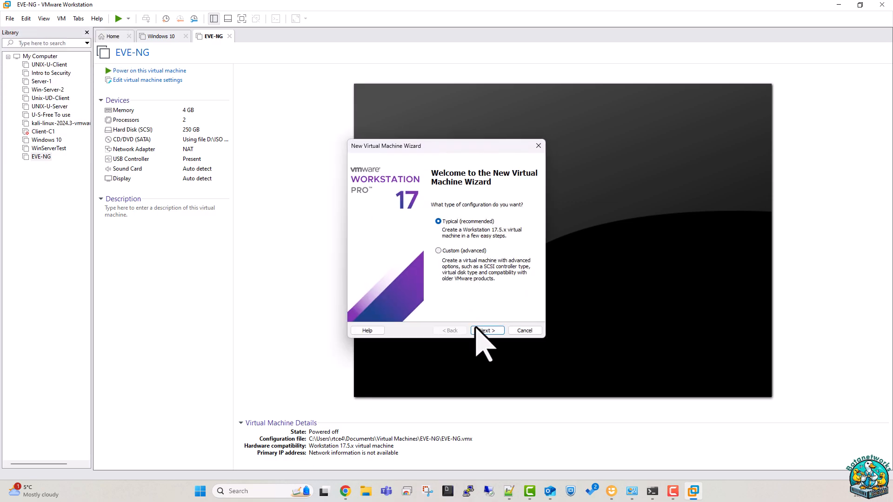
{"action": "left_click", "coordinate": [483, 331]}
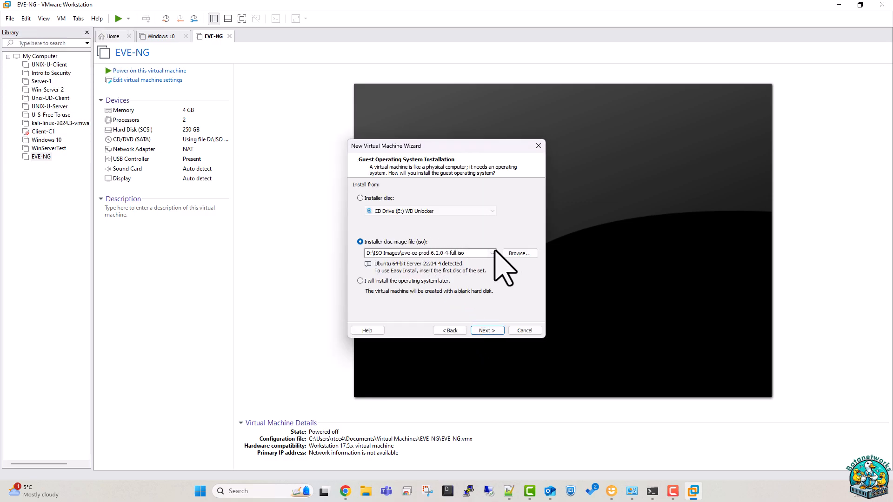
{"action": "left_click", "coordinate": [519, 253]}
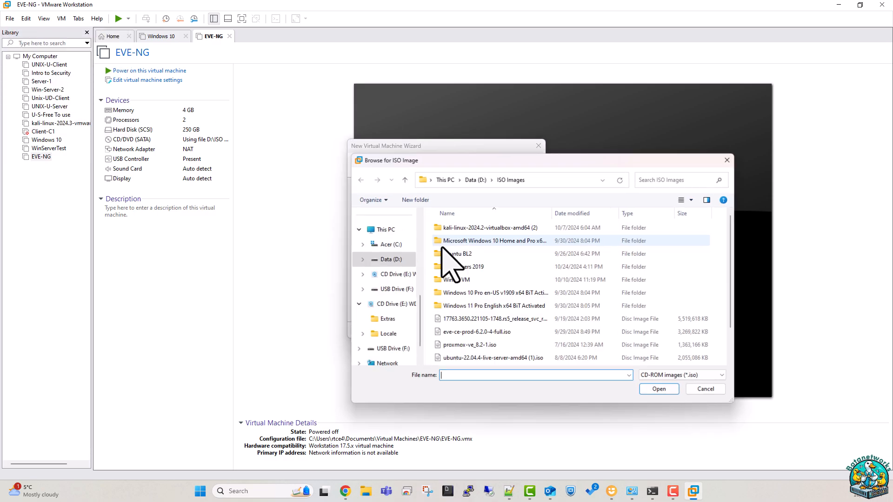
{"action": "scroll", "coordinate": [471, 326], "scroll_direction": "down", "scroll_amount": 3}
{"action": "left_click", "coordinate": [465, 309]}
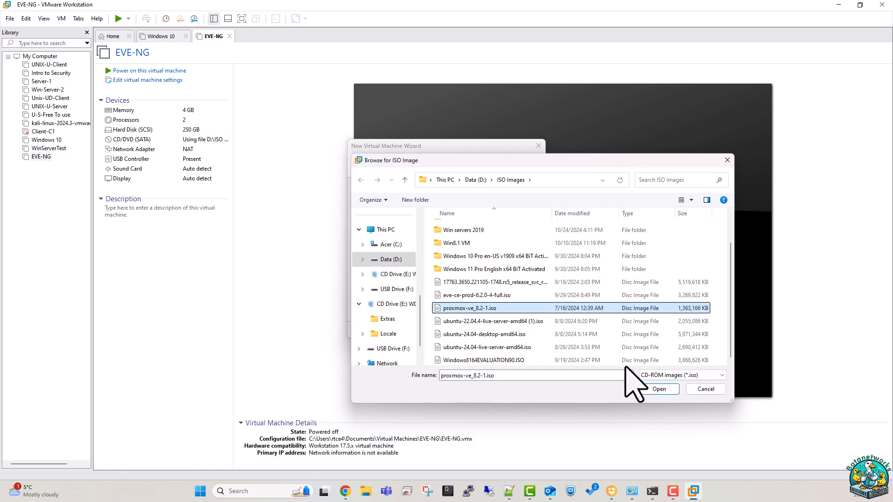
{"action": "left_click", "coordinate": [659, 390]}
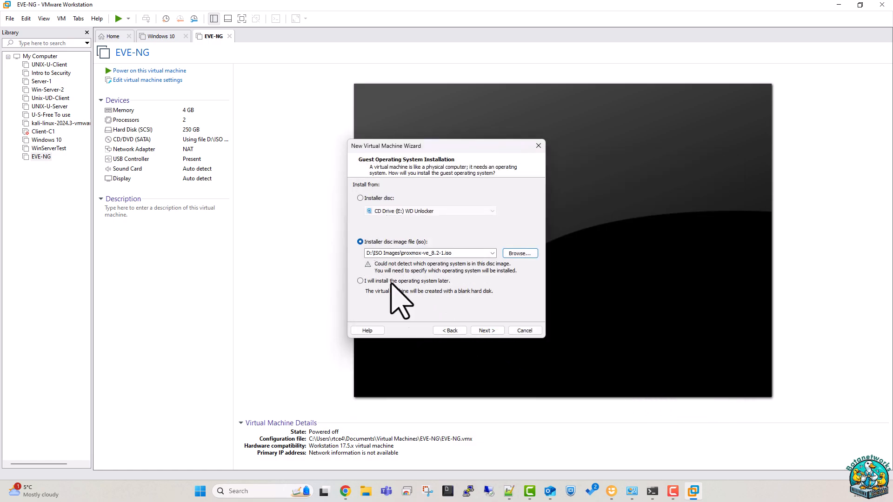
Keep Linux Ubuntu 64-bit, name the VM 'Proxmox', and give it a 250 GB single-file disk.
{"action": "left_click", "coordinate": [487, 330]}
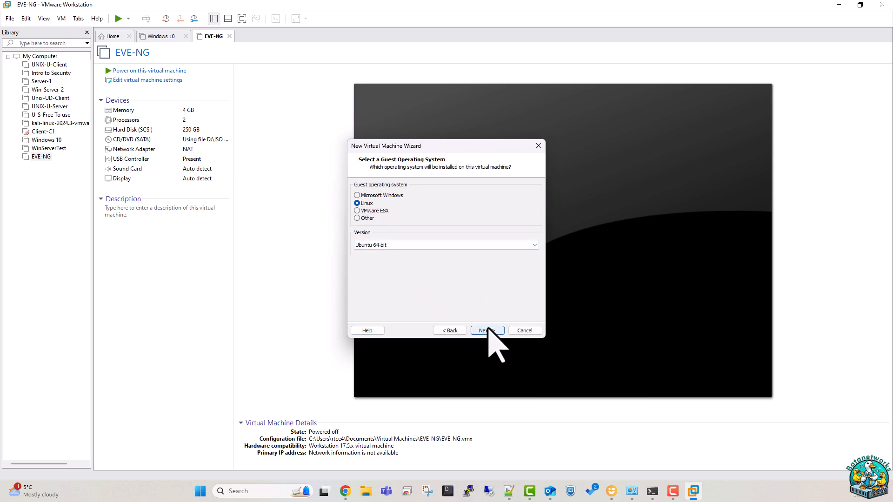
{"action": "left_click", "coordinate": [487, 330]}
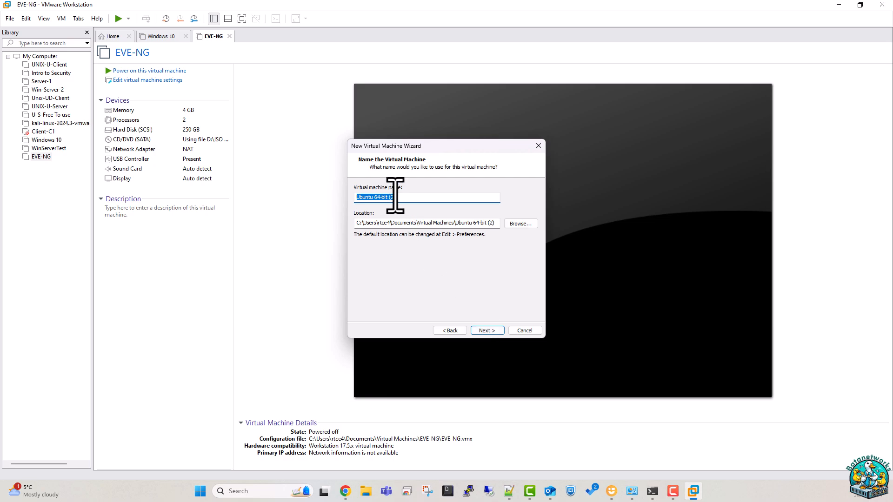
{"action": "type", "text": "Pro"}
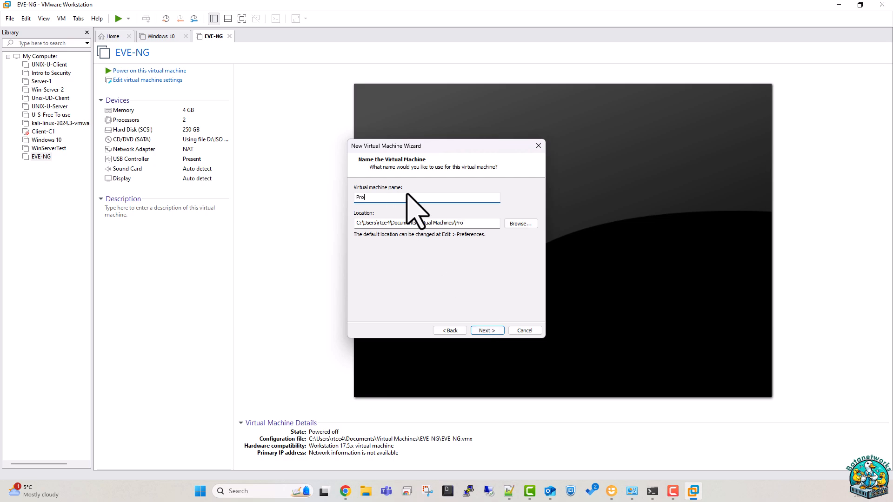
{"action": "type", "text": "xmox"}
{"action": "left_click", "coordinate": [497, 330]}
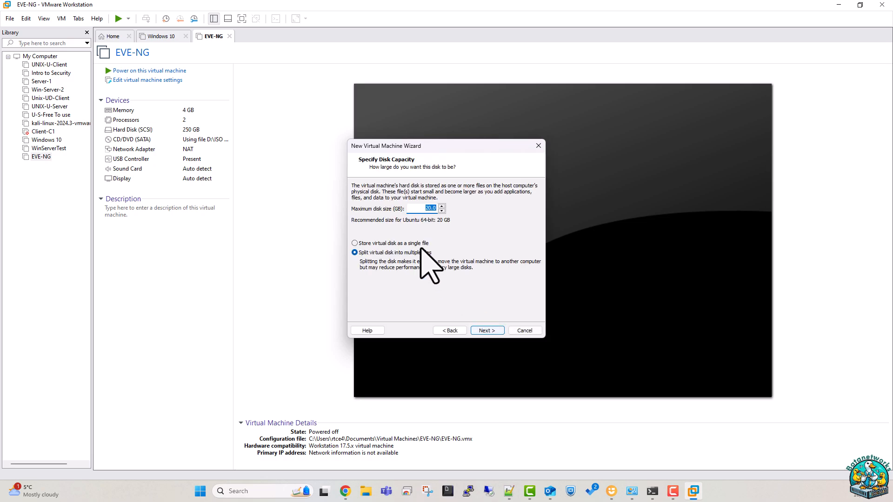
{"action": "type", "text": "250"}
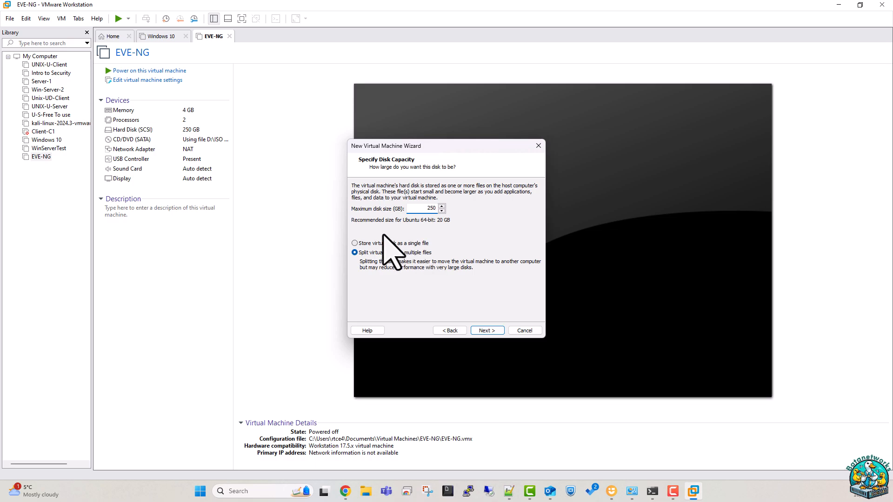
{"action": "left_click", "coordinate": [361, 243]}
{"action": "left_click", "coordinate": [495, 330]}
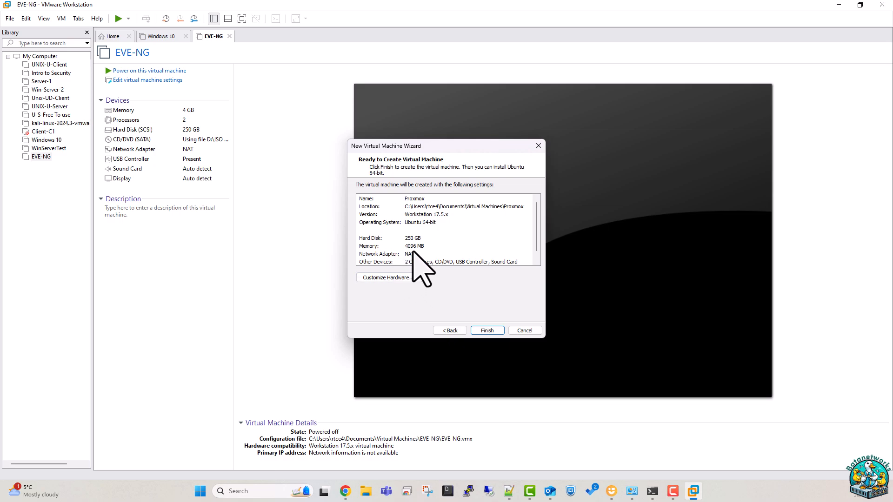
Create the Proxmox VM, power it on, and dismiss the notice and hint bar.
{"action": "left_click", "coordinate": [483, 331]}
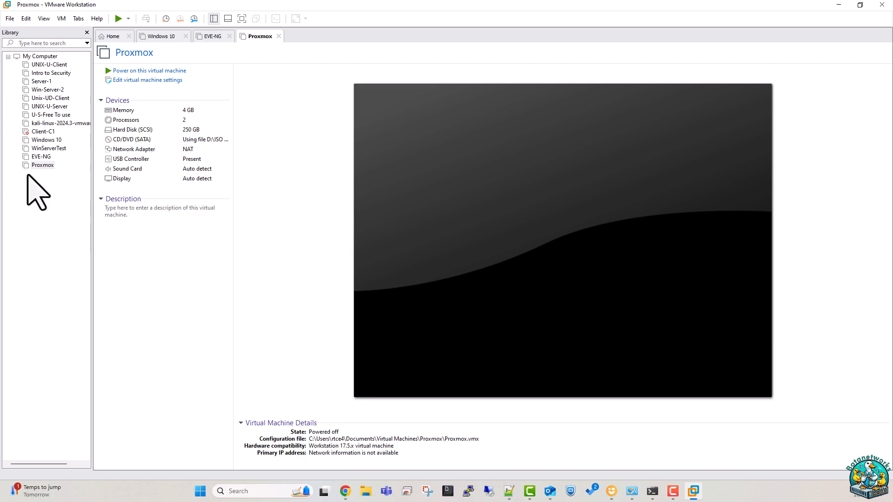
{"action": "left_click", "coordinate": [139, 71]}
{"action": "left_click", "coordinate": [494, 281]}
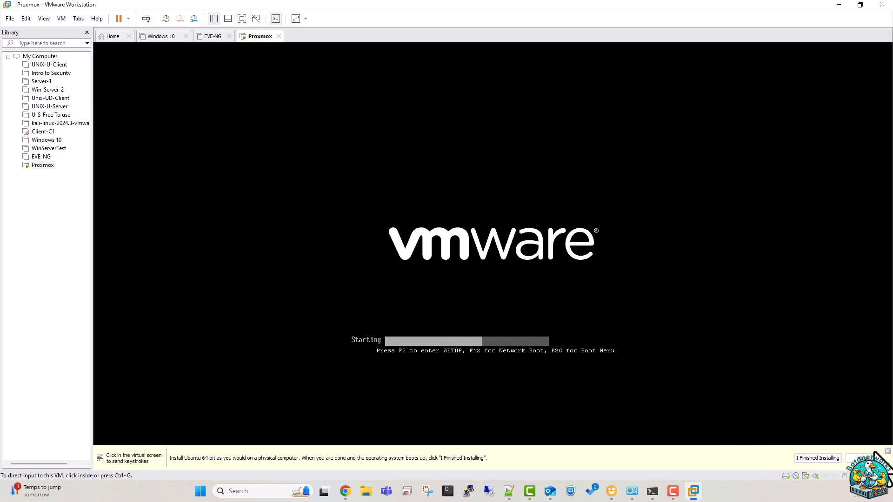
{"action": "left_click", "coordinate": [887, 452]}
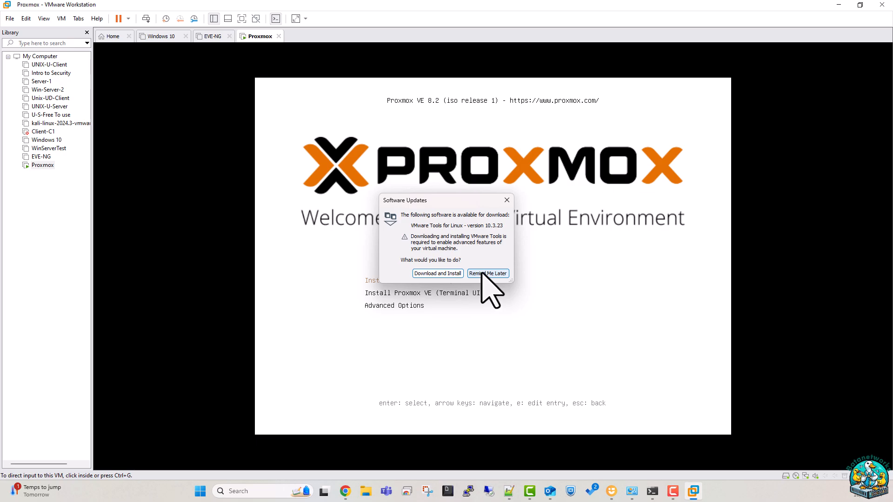
Postpone the VMware Tools update and launch Install Proxmox VE (Graphical) inside the VM.
{"action": "left_click", "coordinate": [481, 274]}
{"action": "left_click", "coordinate": [403, 283]}
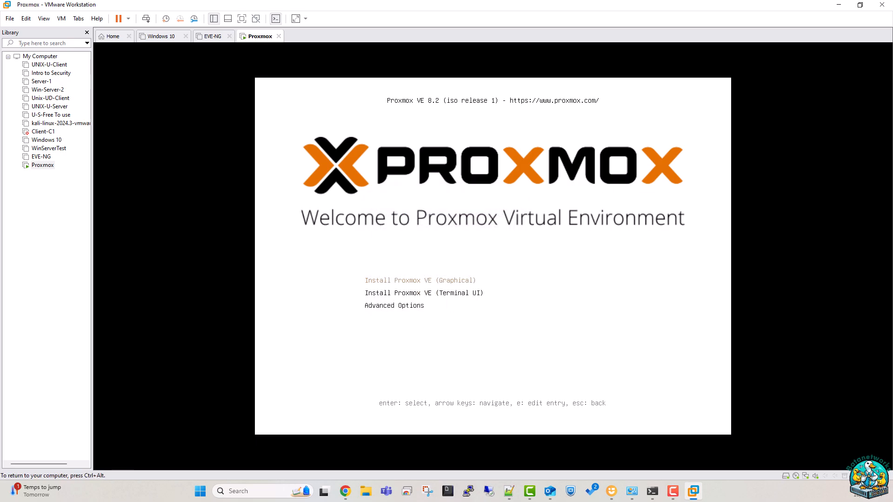
{"action": "key", "text": "Return"}
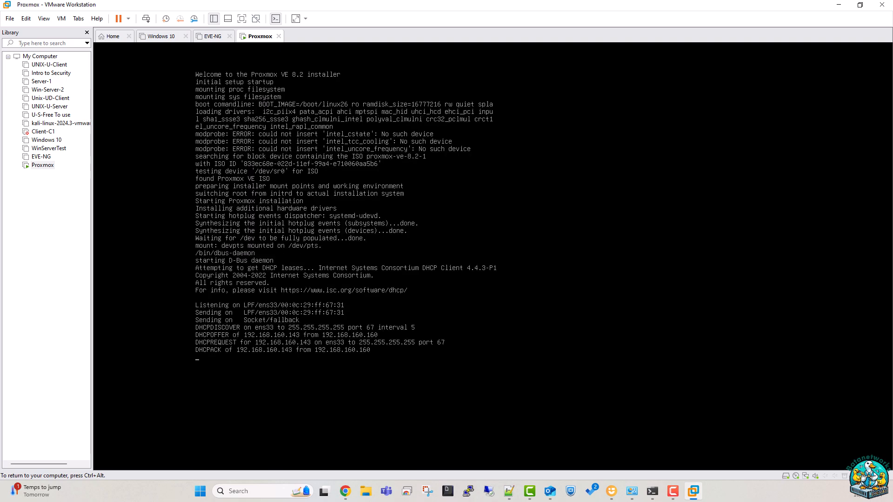
{"action": "key", "text": "ctrl+alt"}
{"action": "key", "text": "ctrl+g"}
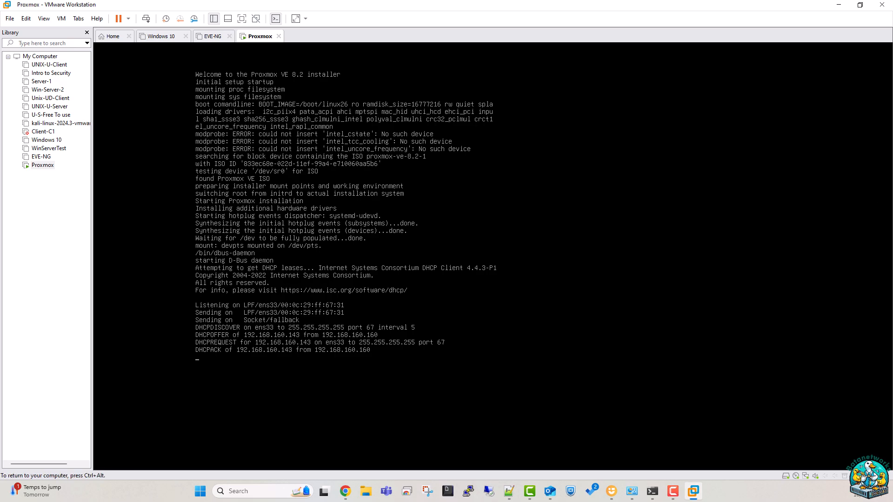
{"action": "key", "text": "ctrl+alt"}
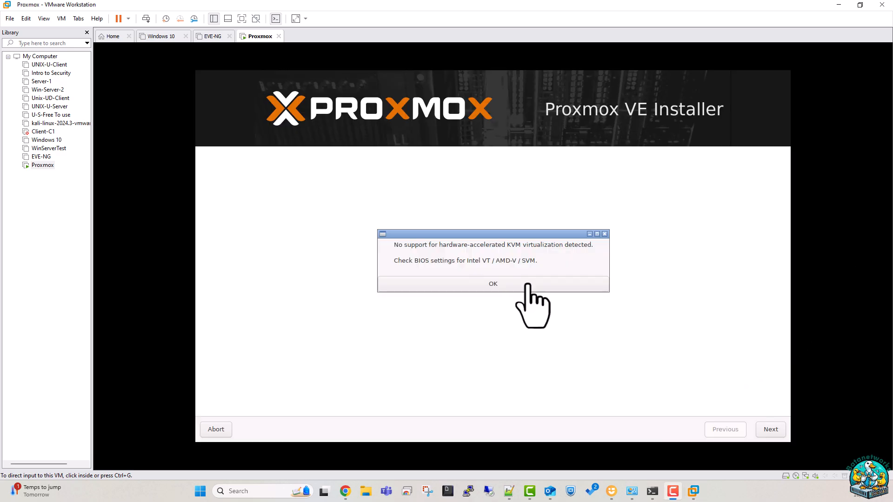
Acknowledge the KVM warning, accept the licence, and keep the default target disk.
{"action": "left_click", "coordinate": [512, 282]}
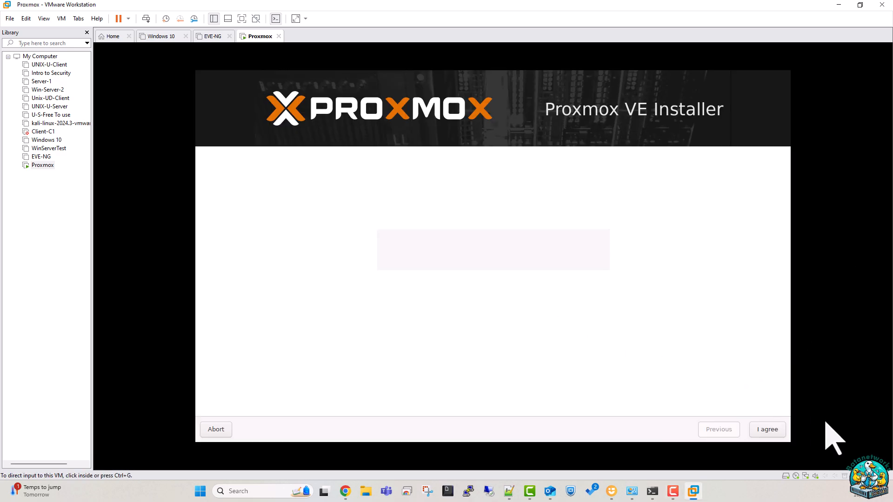
{"action": "left_click", "coordinate": [768, 429]}
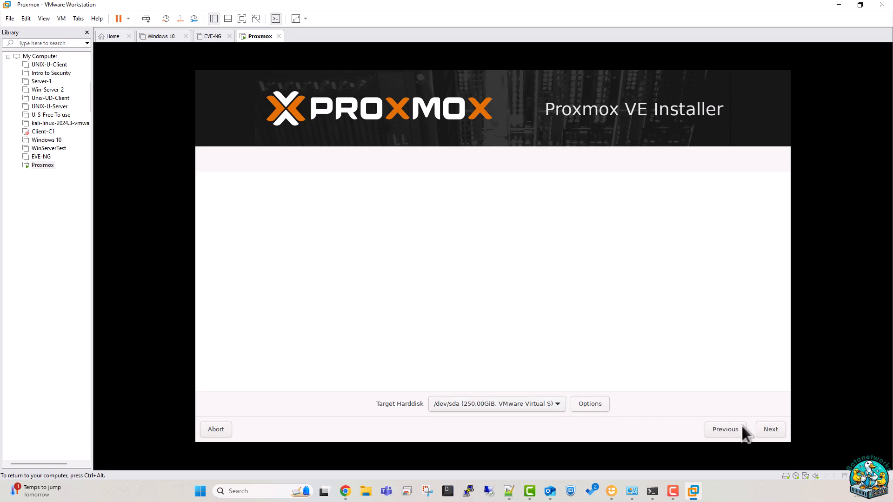
{"action": "left_click", "coordinate": [756, 428]}
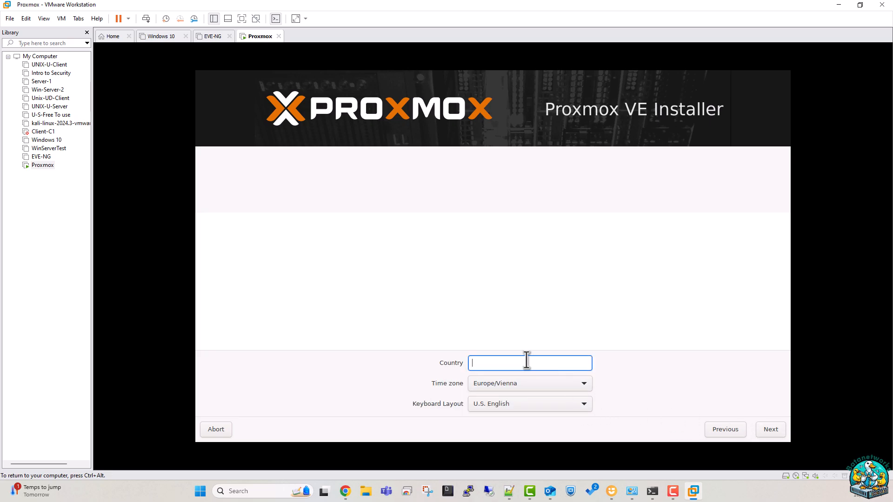
Set country Canada, time zone America/Atikokan, and U.S. English keyboard.
{"action": "type", "text": "can"}
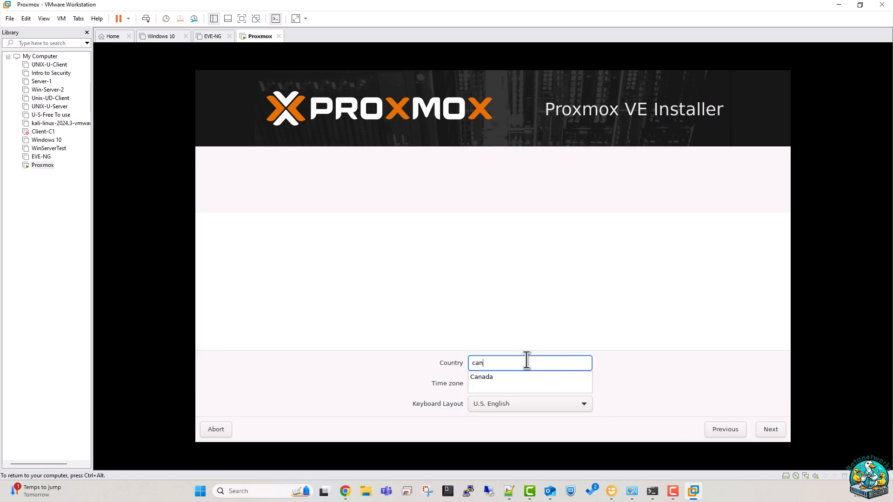
{"action": "left_click", "coordinate": [523, 376]}
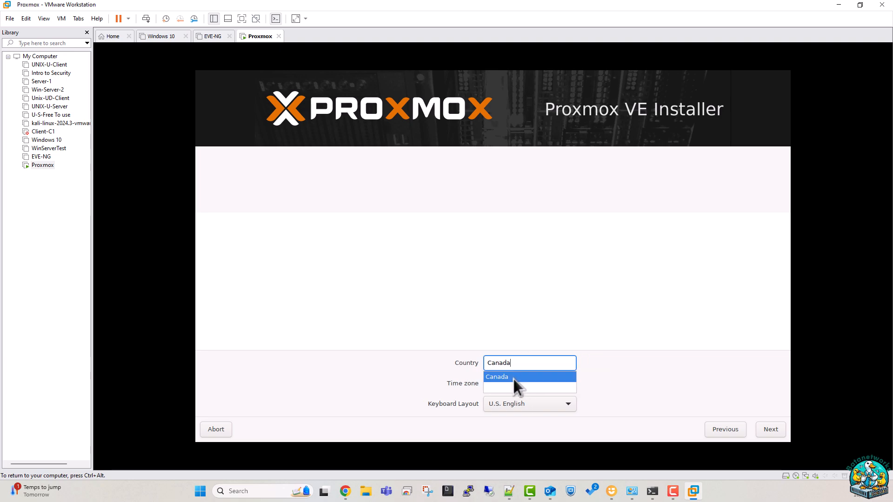
{"action": "left_click", "coordinate": [506, 377]}
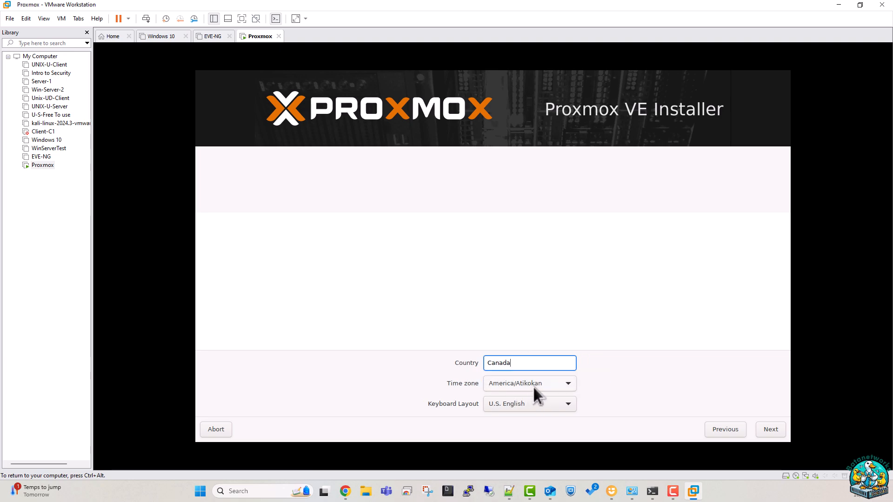
{"action": "left_click", "coordinate": [534, 384]}
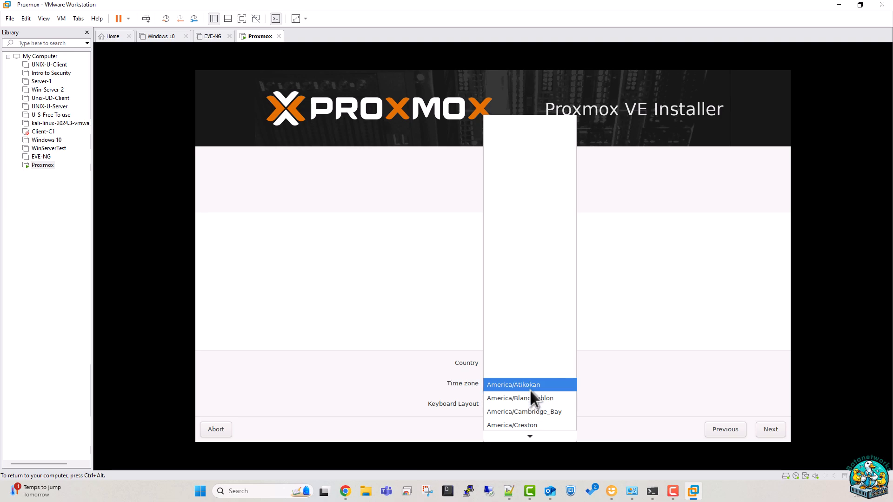
{"action": "left_click", "coordinate": [530, 391]}
{"action": "left_click", "coordinate": [766, 425]}
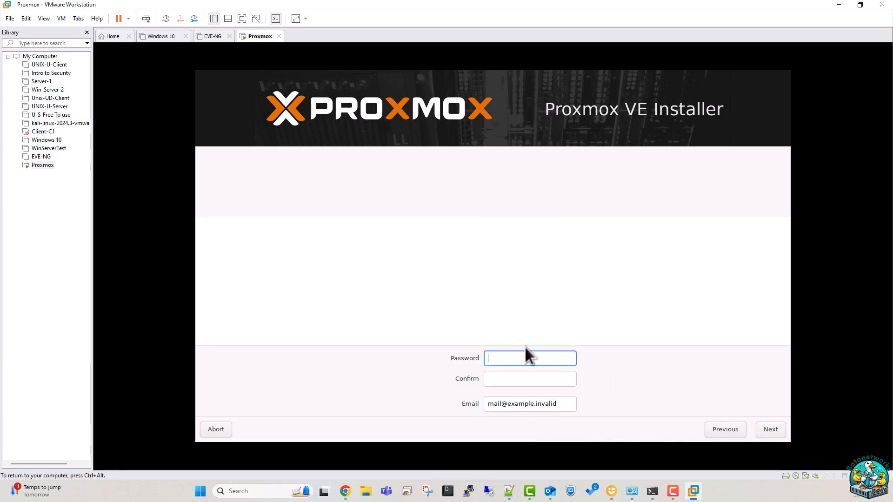
Enter the root password and its confirmation.
{"action": "type", "text": "••"}
{"action": "key", "text": "Tab"}
{"action": "type", "text": "••••••••"}
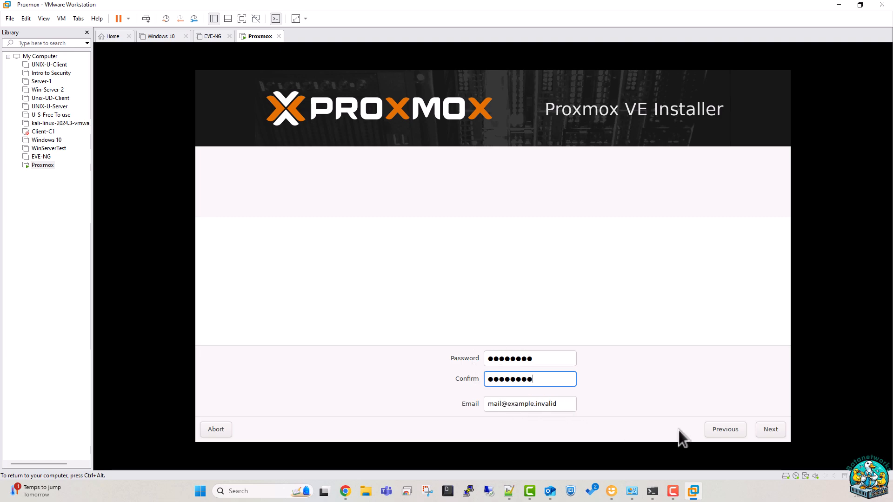
Replace the invalid placeholder email with an example email address.
{"action": "left_click", "coordinate": [771, 430]}
{"action": "left_click", "coordinate": [530, 278]}
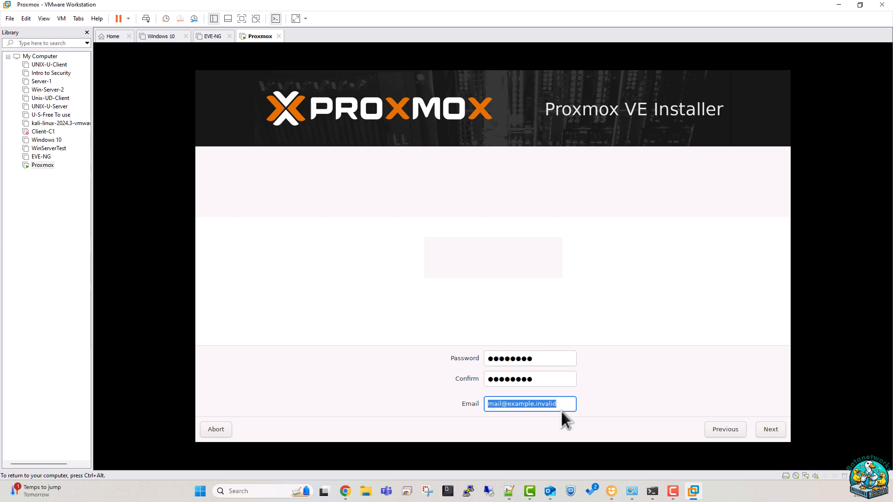
{"action": "key", "text": "BackSpace"}
{"action": "type", "text": "ex"}
{"action": "type", "text": "ample@"}
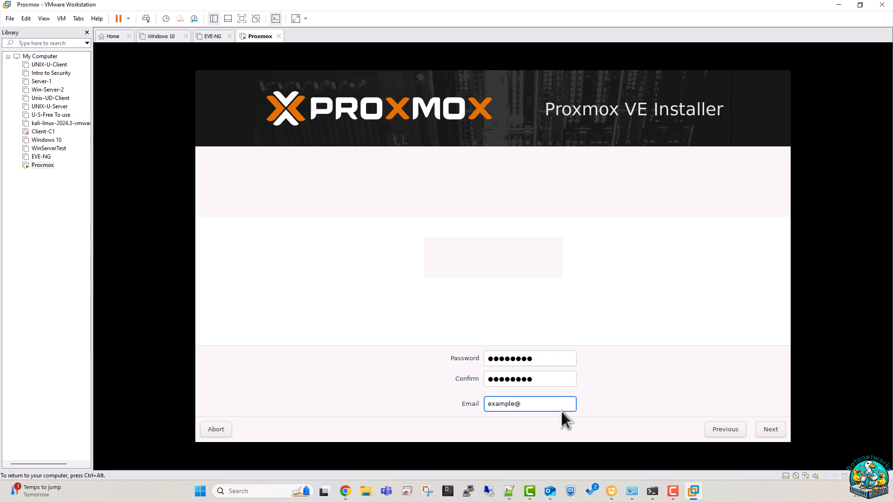
{"action": "type", "text": "example.com"}
Keep hostname pve.localdomain and IP 192.168.160.143/24, then install Proxmox.
{"action": "left_click", "coordinate": [768, 427]}
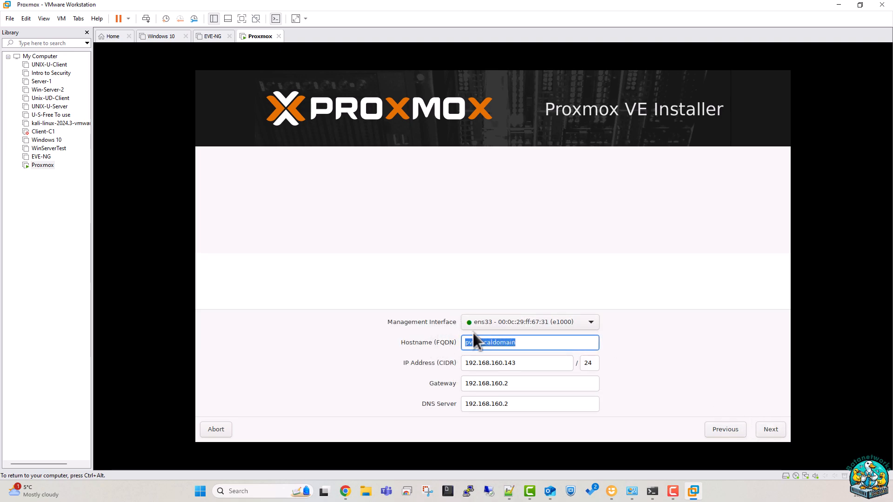
{"action": "left_click_drag", "start_coordinate": [464, 342], "coordinate": [510, 342]}
{"action": "left_click", "coordinate": [768, 428]}
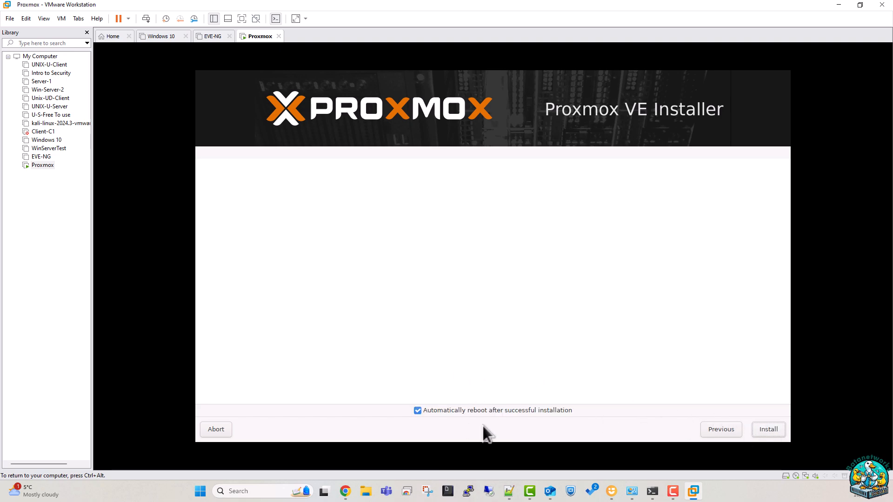
{"action": "left_click", "coordinate": [761, 428]}
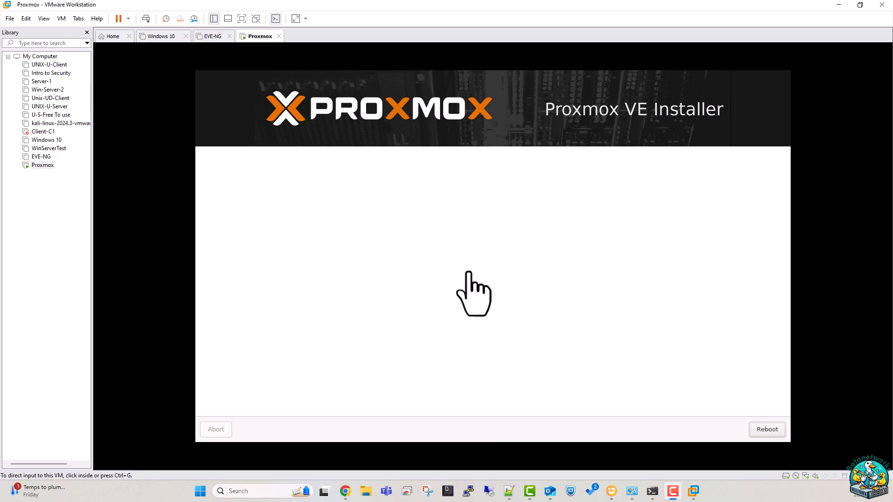
Reboot the finished Proxmox installation into the installed system.
{"action": "left_click", "coordinate": [767, 429]}
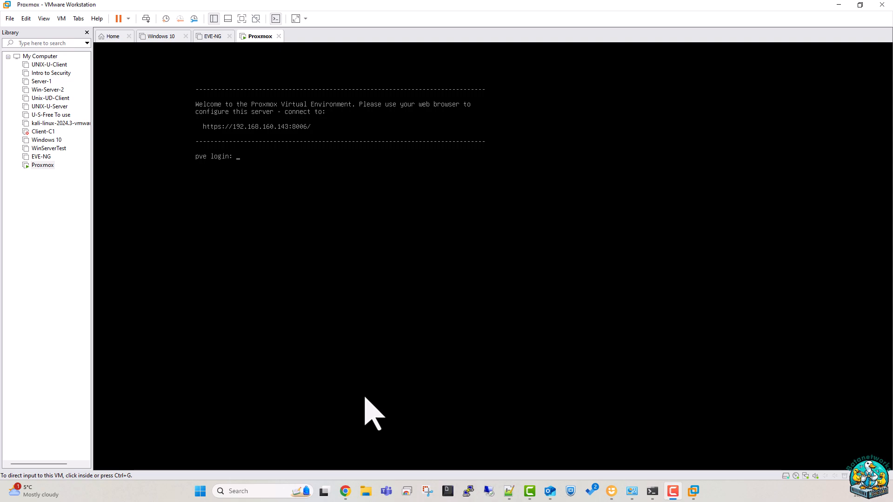
Log into the Proxmox console as root with the password.
{"action": "left_click", "coordinate": [403, 168]}
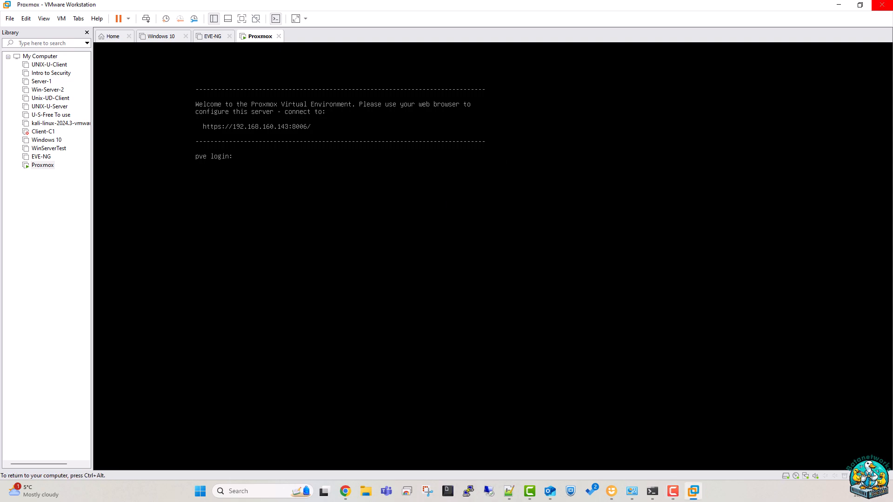
{"action": "type", "text": "root"}
{"action": "key", "text": "Return"}
{"action": "key", "text": "Return"}
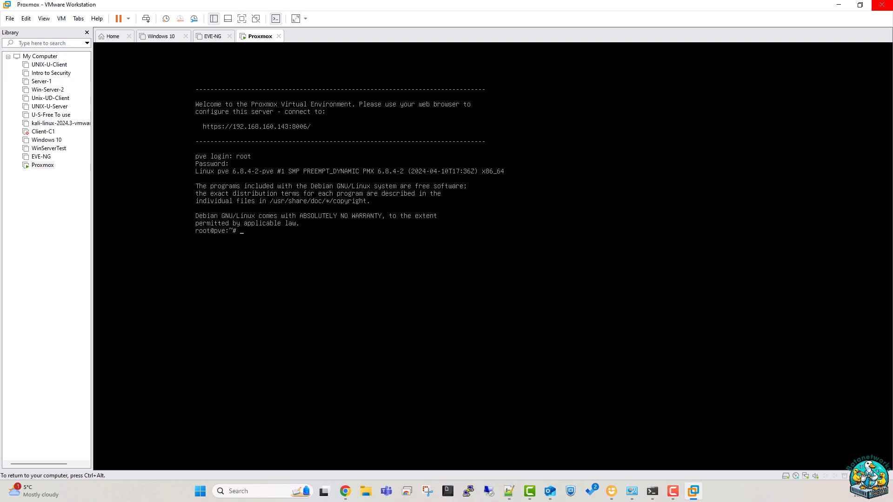
{"action": "key", "text": "Return"}
{"action": "key", "text": "Return"}
Release input from the VM and open a new Google Chrome window from the taskbar.
{"action": "key", "text": "ctrl+alt"}
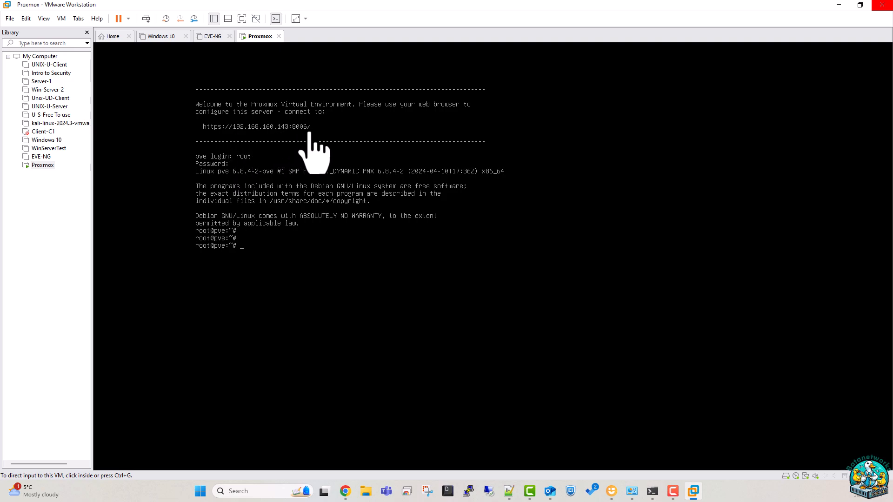
{"action": "right_click", "coordinate": [344, 491]}
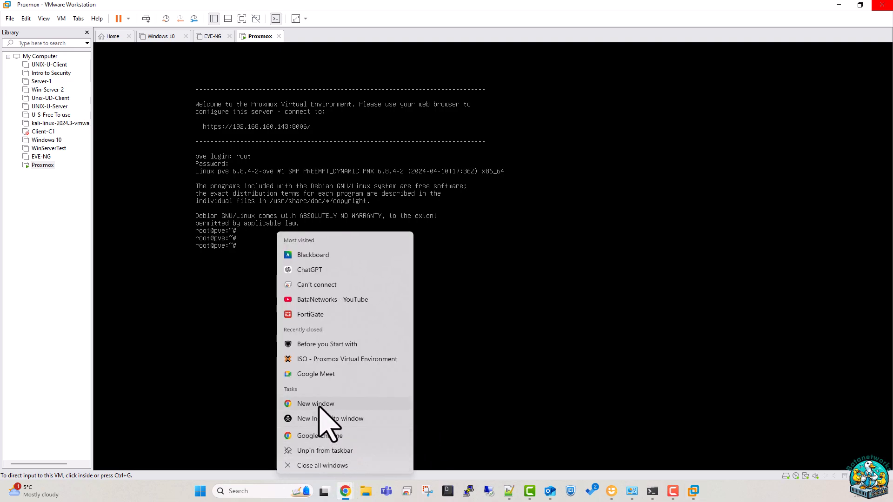
{"action": "left_click", "coordinate": [321, 436]}
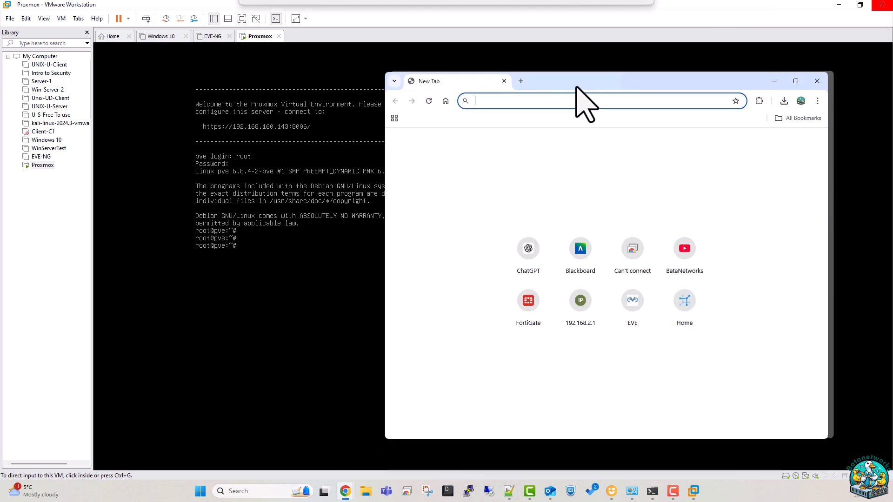
Browse to 192.168.160.143:8006 in Chrome and proceed past the certificate warning.
{"action": "left_click_drag", "start_coordinate": [578, 88], "coordinate": [535, 92]}
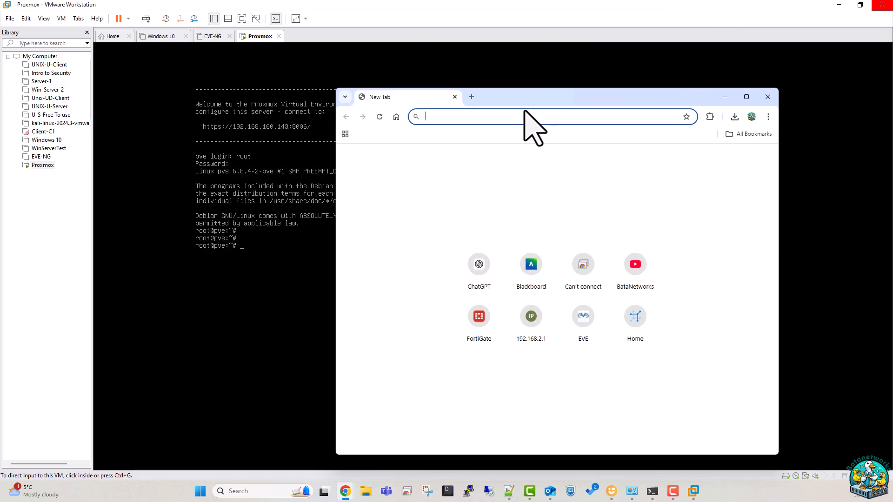
{"action": "type", "text": "192.168."}
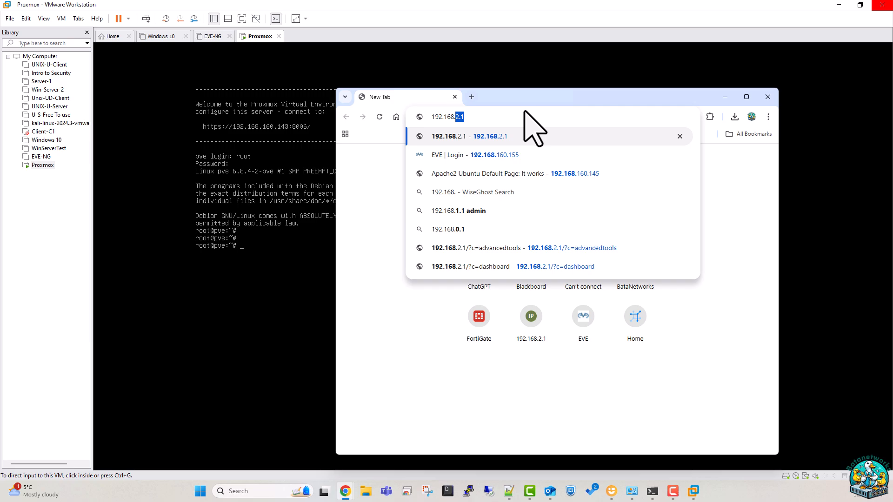
{"action": "type", "text": "160.143"}
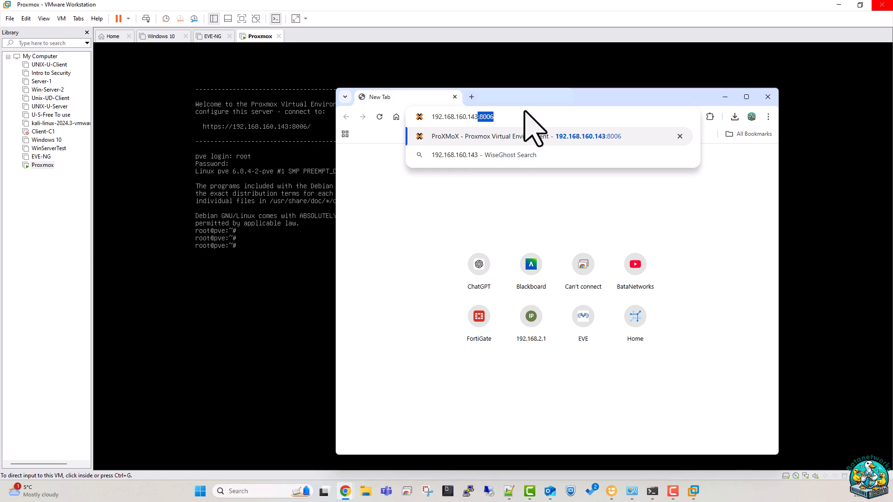
{"action": "key", "text": "Return"}
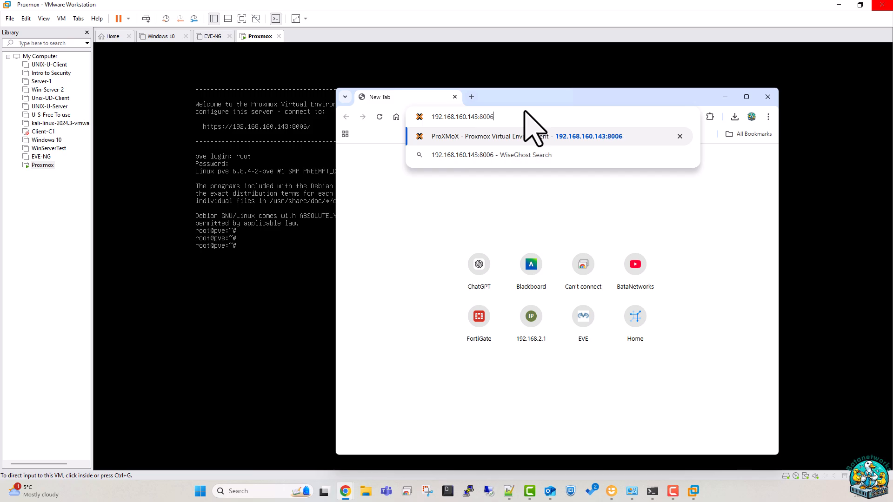
{"action": "left_click", "coordinate": [438, 375]}
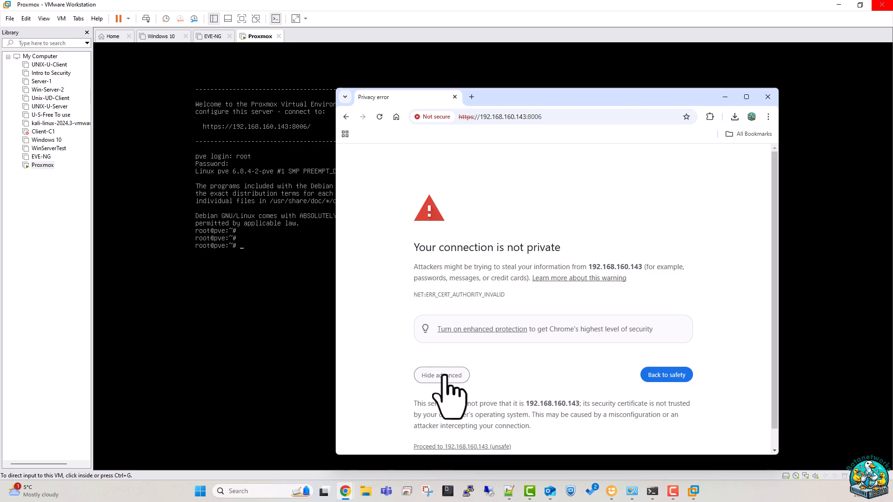
{"action": "scroll", "coordinate": [462, 396], "scroll_direction": "down", "scroll_amount": 1}
{"action": "left_click", "coordinate": [468, 426]}
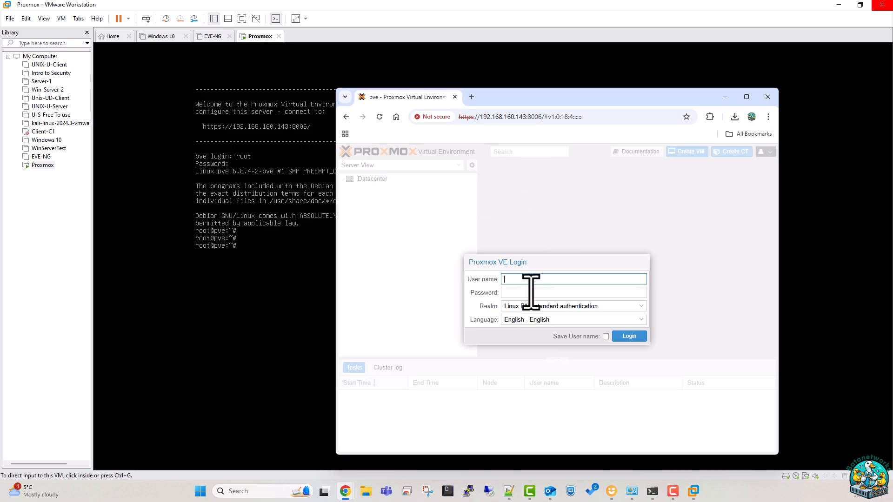
Log in to the Proxmox web UI as root with the password and dismiss the no-subscription notice.
{"action": "type", "text": "root"}
{"action": "key", "text": "Tab"}
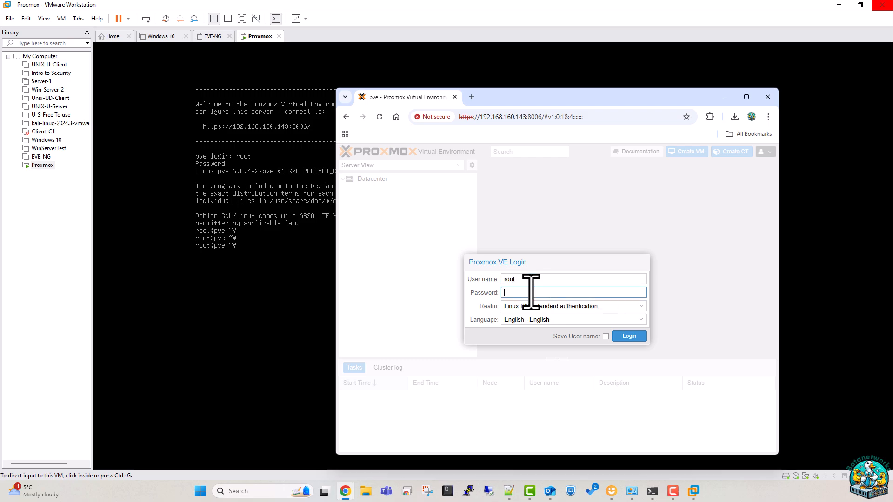
{"action": "type", "text": "••••••••"}
{"action": "left_click", "coordinate": [629, 336]}
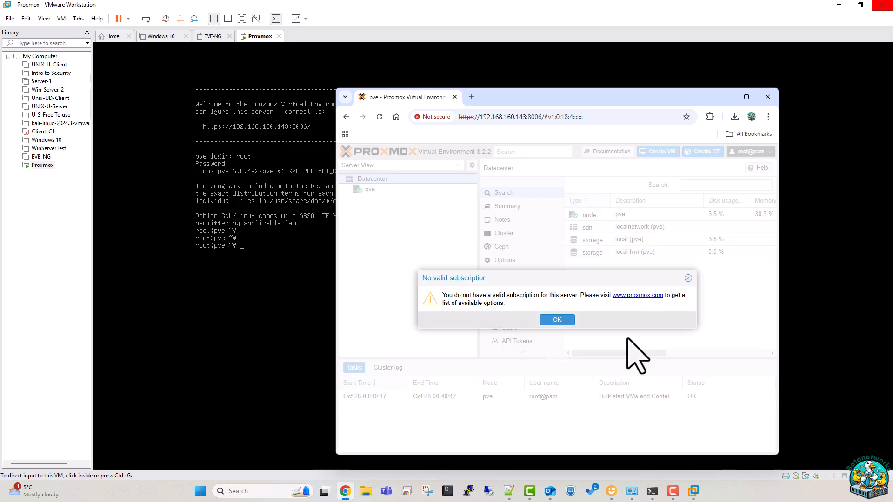
{"action": "left_click", "coordinate": [553, 321]}
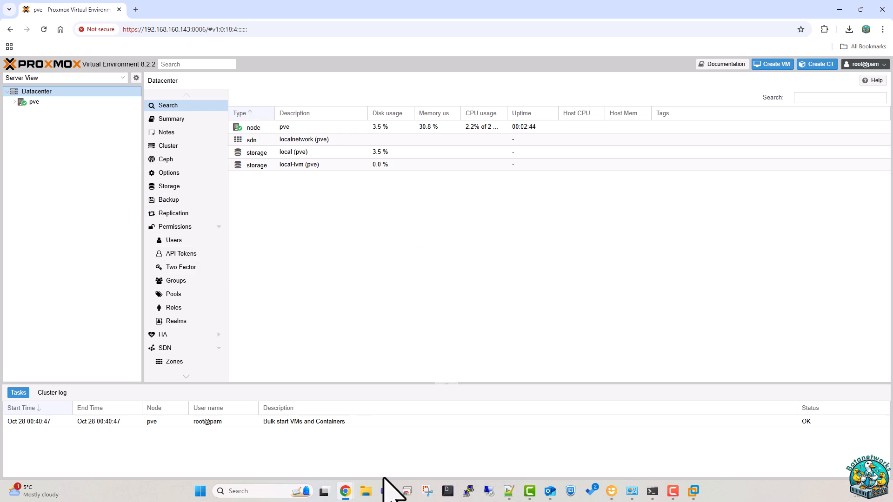
{"action": "mouse_move", "coordinate": [693, 489]}
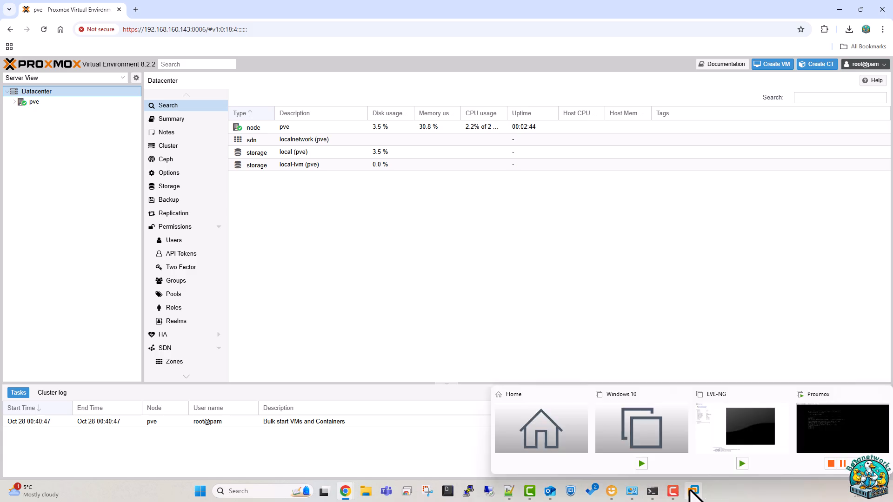
{"action": "left_click", "coordinate": [821, 421]}
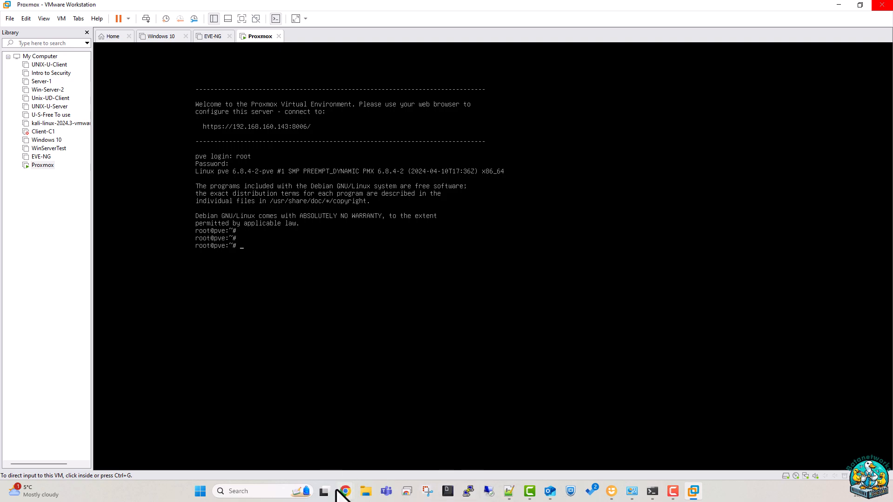
{"action": "mouse_move", "coordinate": [341, 492]}
{"action": "left_click", "coordinate": [462, 443]}
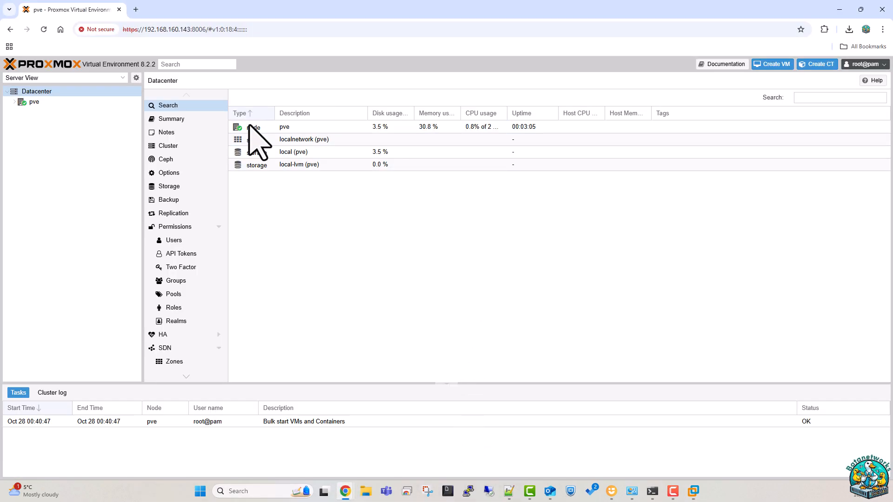
Start a new VM in the Create VM wizard and advance to the OS tab.
{"action": "left_click", "coordinate": [775, 64]}
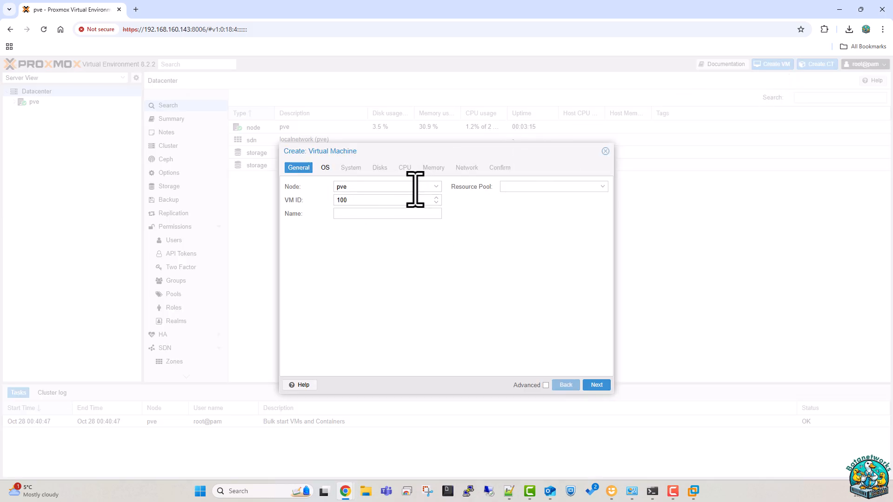
{"action": "left_click", "coordinate": [596, 385]}
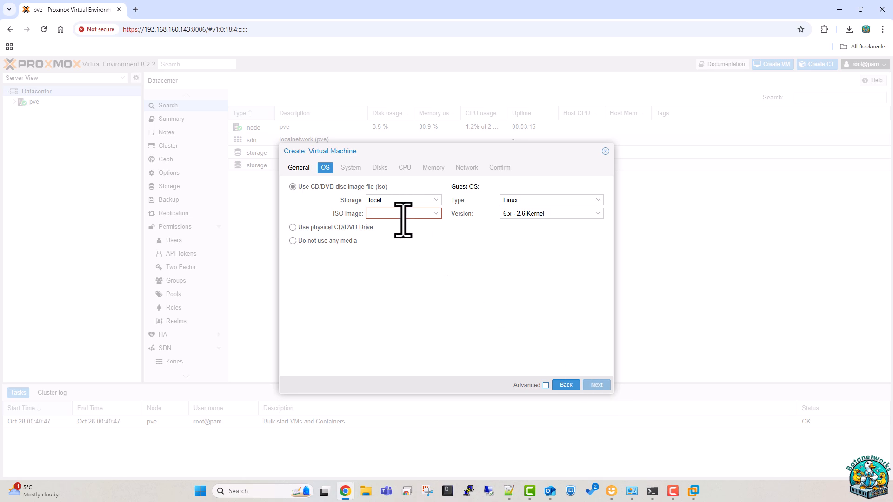
{"action": "left_click", "coordinate": [434, 214]}
Toggle media between physical CD/DVD and ISO file, keep local storage, and close the wizard unfinished.
{"action": "left_click", "coordinate": [292, 228]}
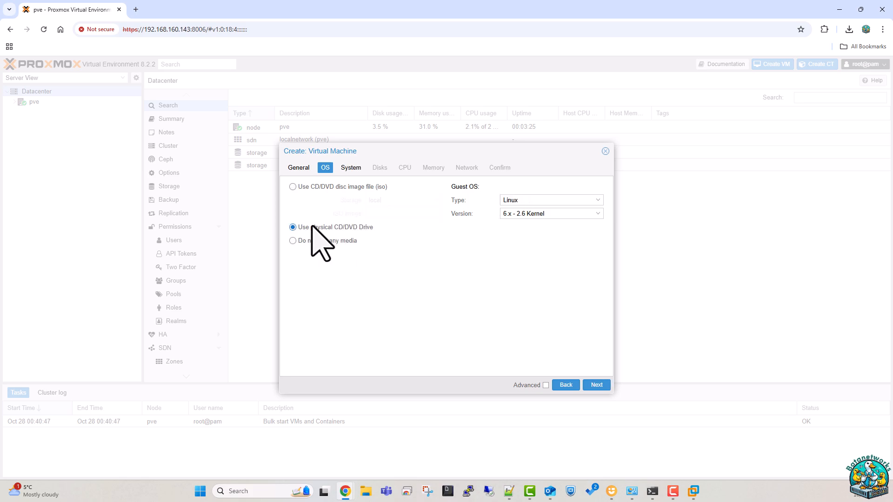
{"action": "left_click", "coordinate": [292, 187]}
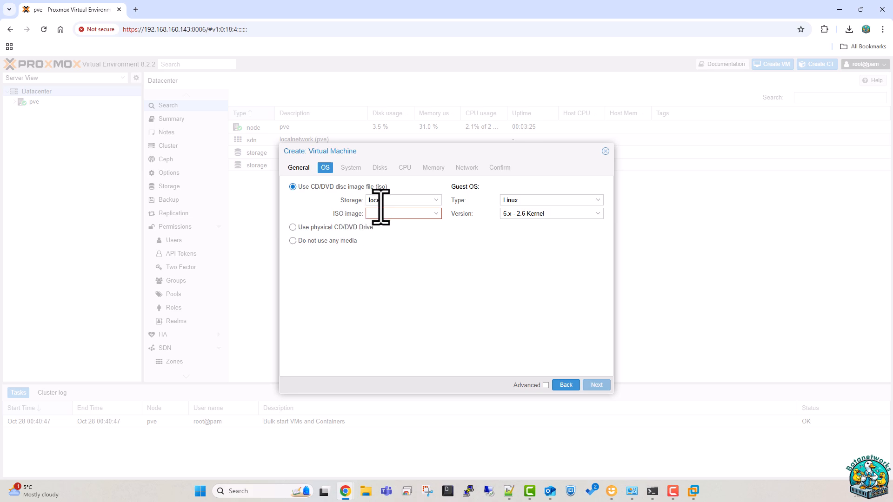
{"action": "left_click", "coordinate": [407, 200]}
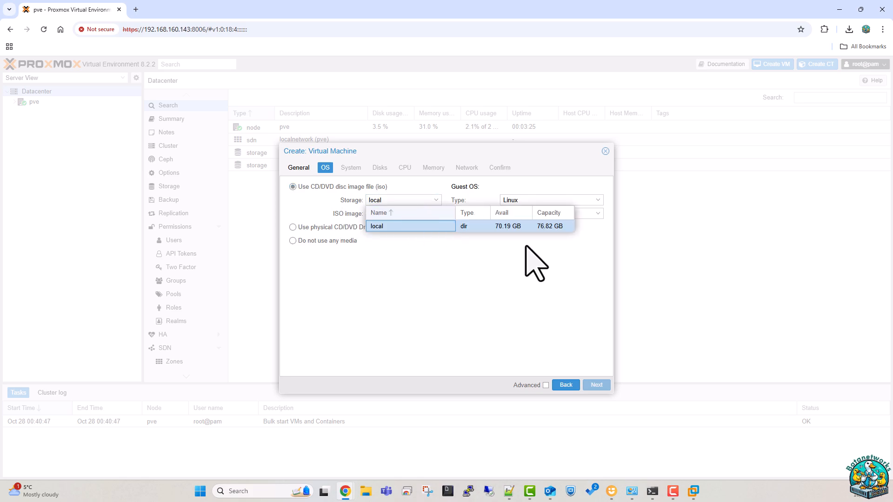
{"action": "left_click", "coordinate": [413, 199]}
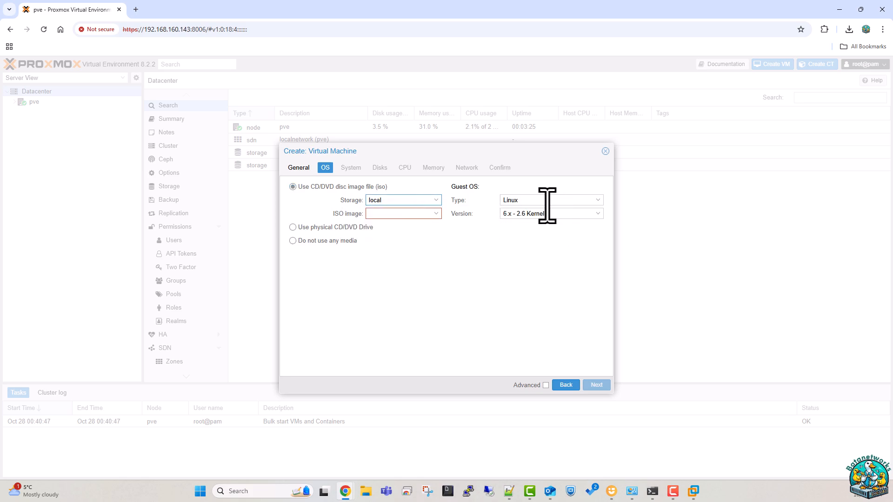
{"action": "left_click", "coordinate": [604, 152]}
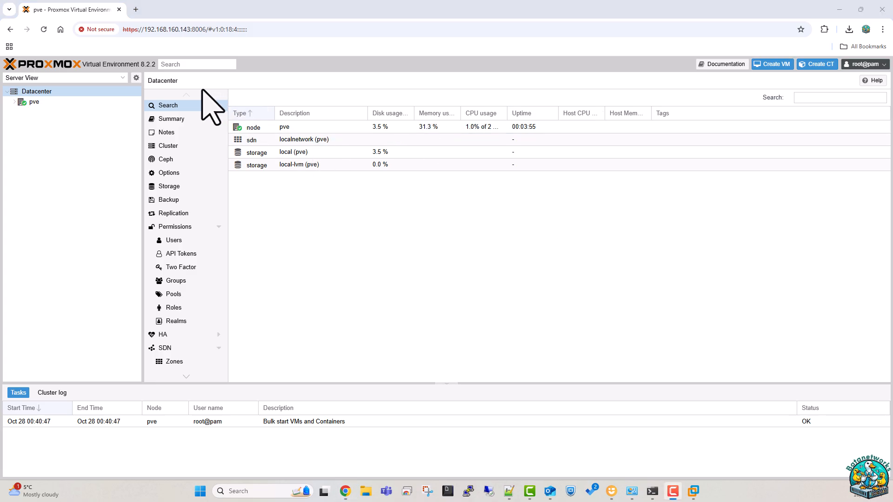
In a new tab, load 10.11.200.240:8006 and proceed past the certificate warning.
{"action": "left_click", "coordinate": [136, 9]}
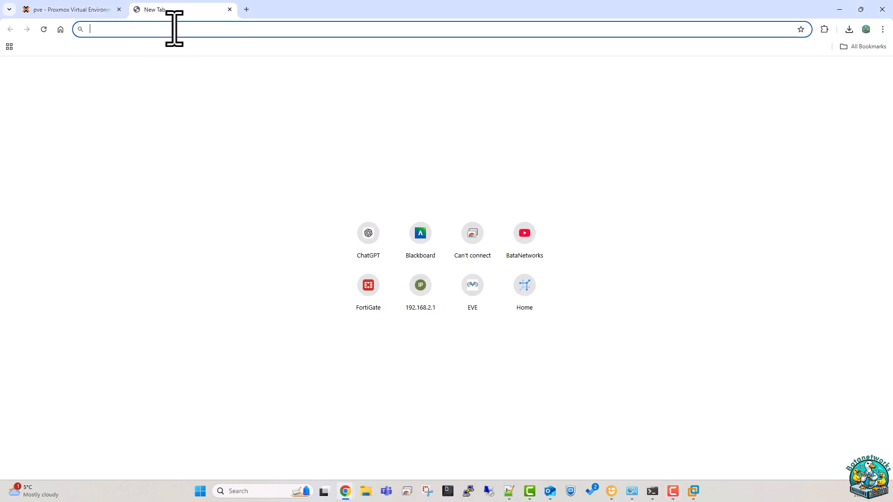
{"action": "type", "text": "10.200."}
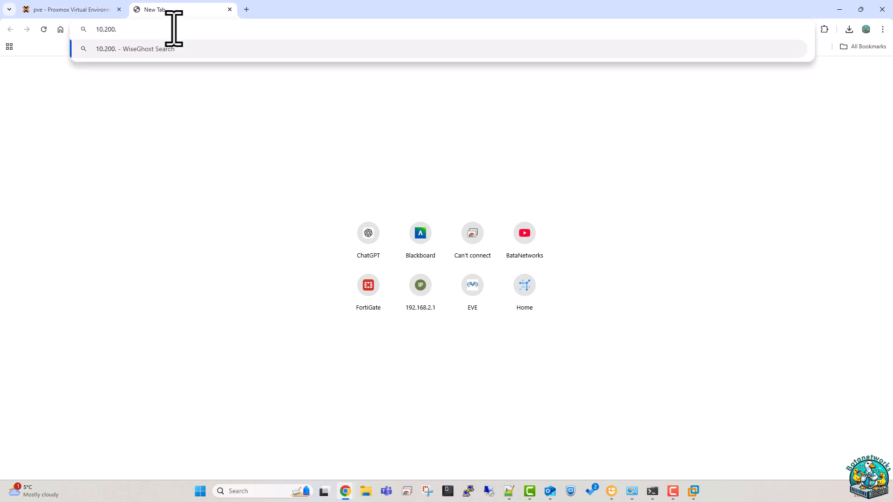
{"action": "key", "text": "BackSpace"}
{"action": "key", "text": "BackSpace"}
{"action": "type", "text": "11.200.24"}
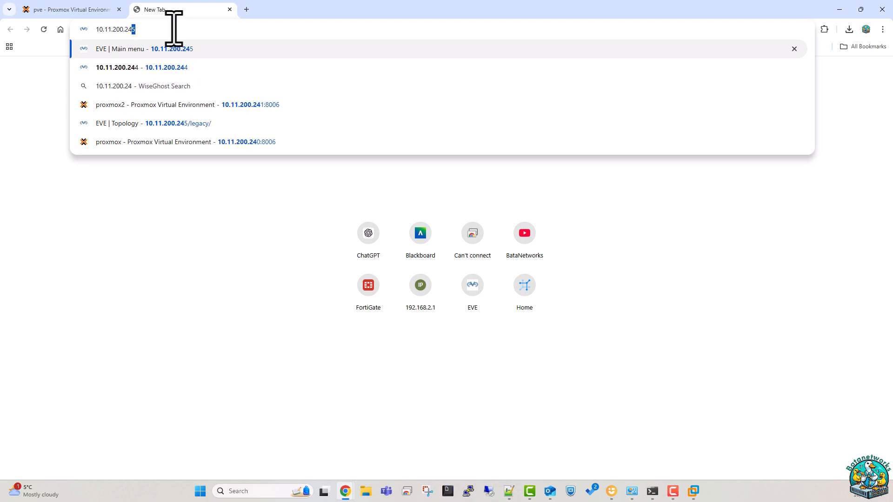
{"action": "key", "text": "Return"}
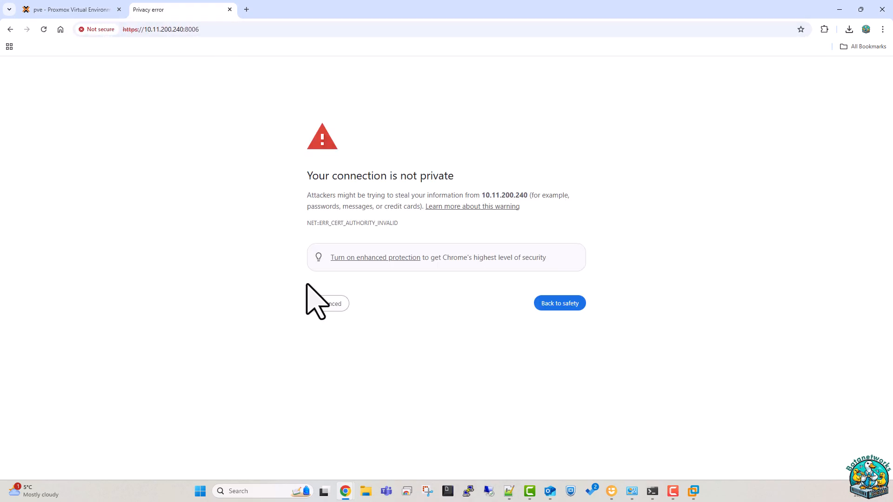
{"action": "left_click", "coordinate": [328, 304]}
{"action": "left_click", "coordinate": [335, 376]}
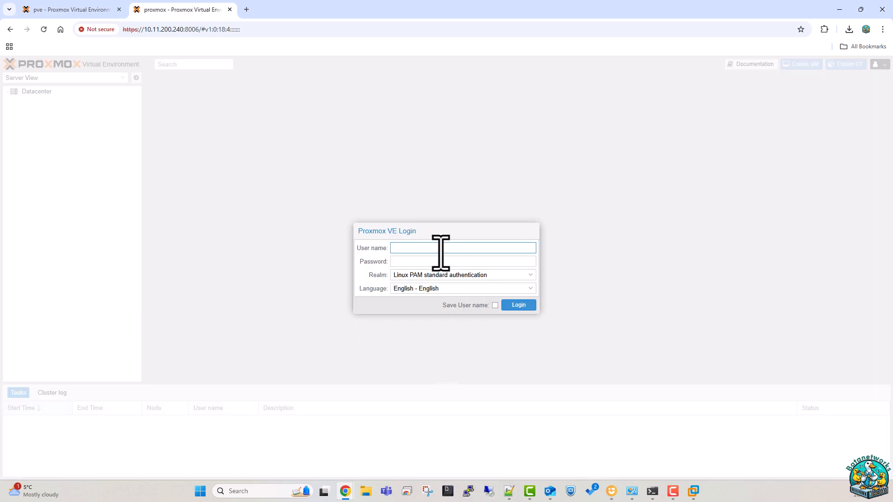
Log in as root, dismiss the subscription notice, and expand the proxmox node.
{"action": "key", "text": "Tab"}
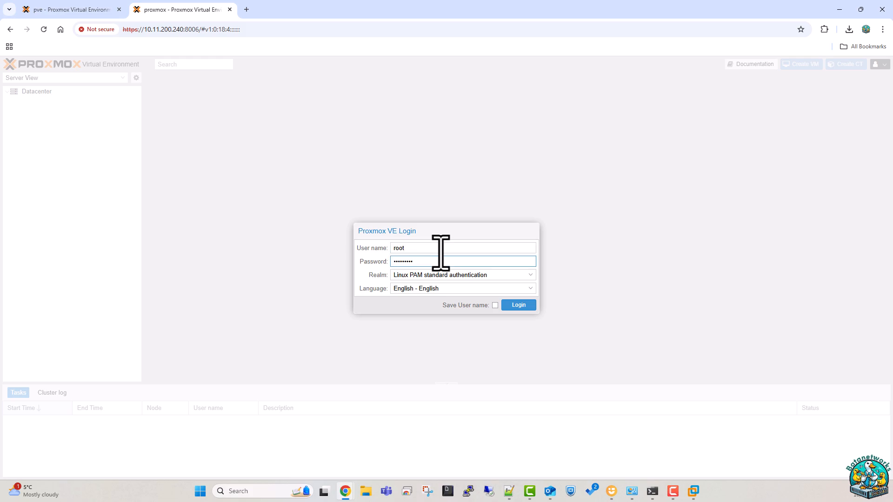
{"action": "key", "text": "Return"}
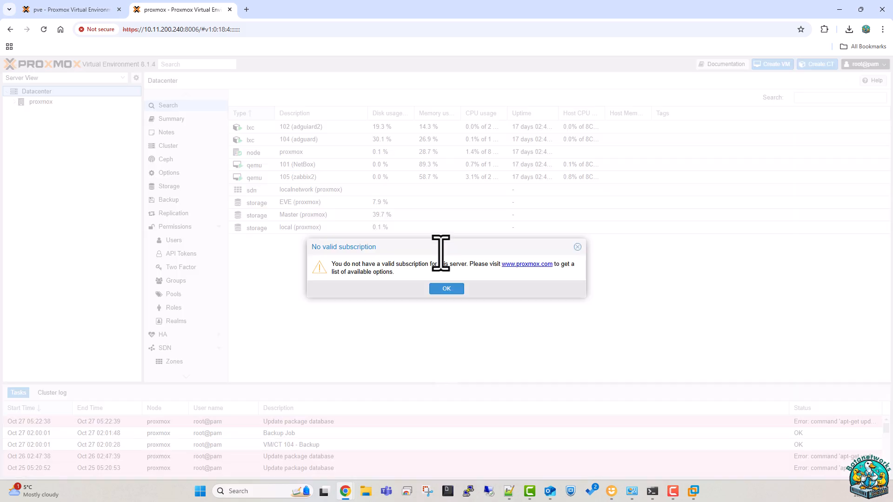
{"action": "left_click", "coordinate": [447, 289]}
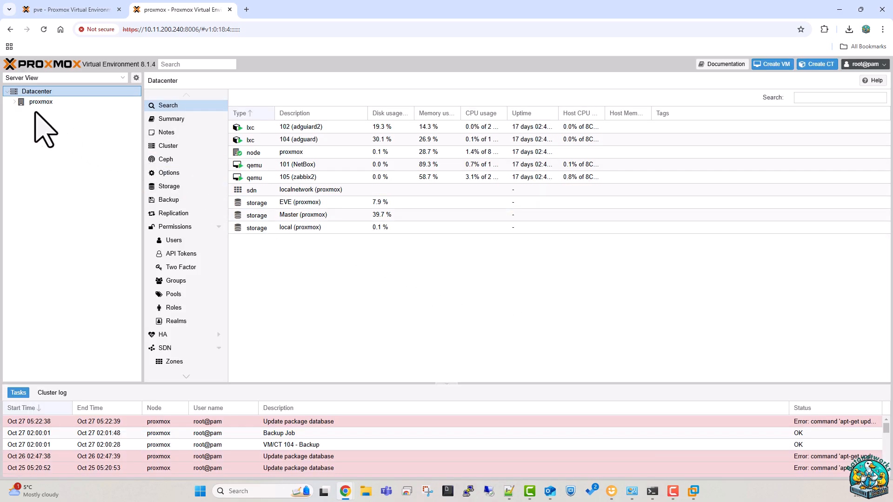
{"action": "left_click", "coordinate": [14, 101]}
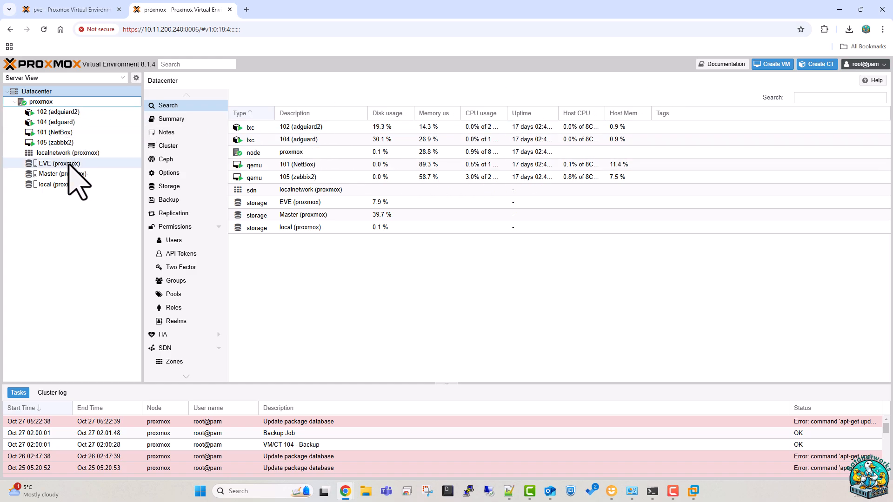
View the Datacenter's Backup and Storage pages, then start a new VM on node proxmox.
{"action": "left_click", "coordinate": [177, 199]}
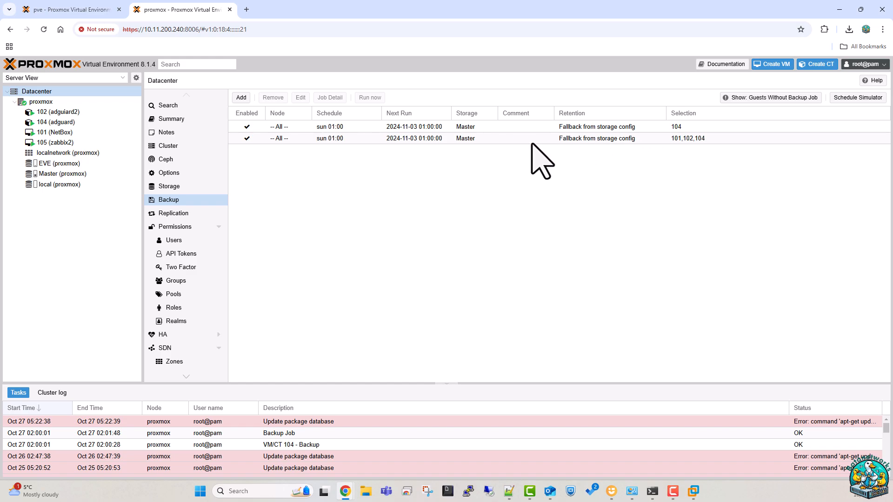
{"action": "left_click", "coordinate": [169, 184]}
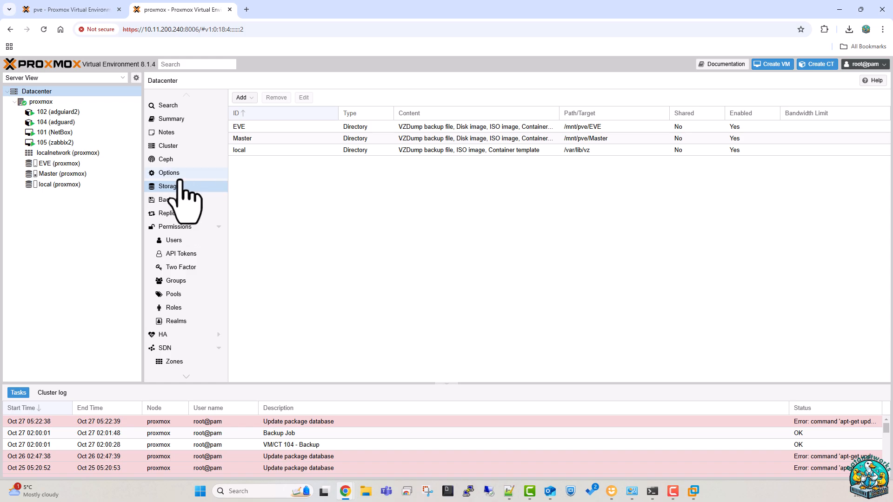
{"action": "left_click", "coordinate": [758, 65]}
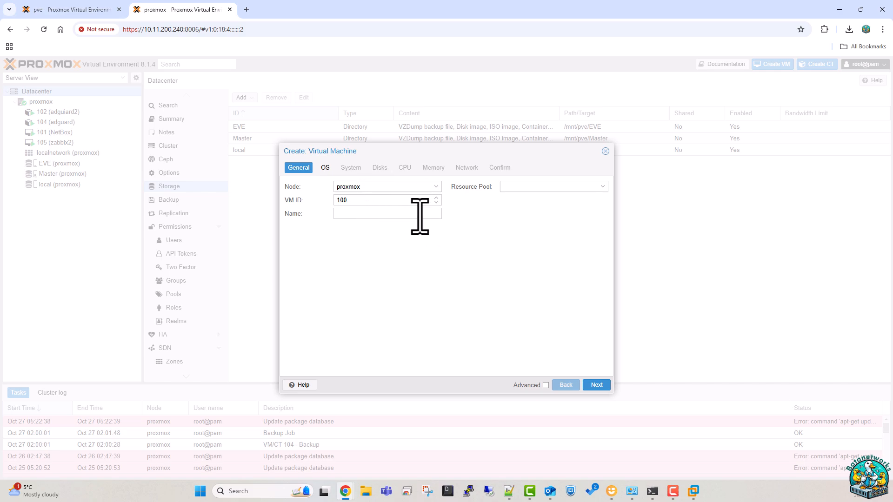
In the OS tab, select the eve-pro-prod-5.0.1-131-full.iso image.
{"action": "left_click", "coordinate": [397, 214]}
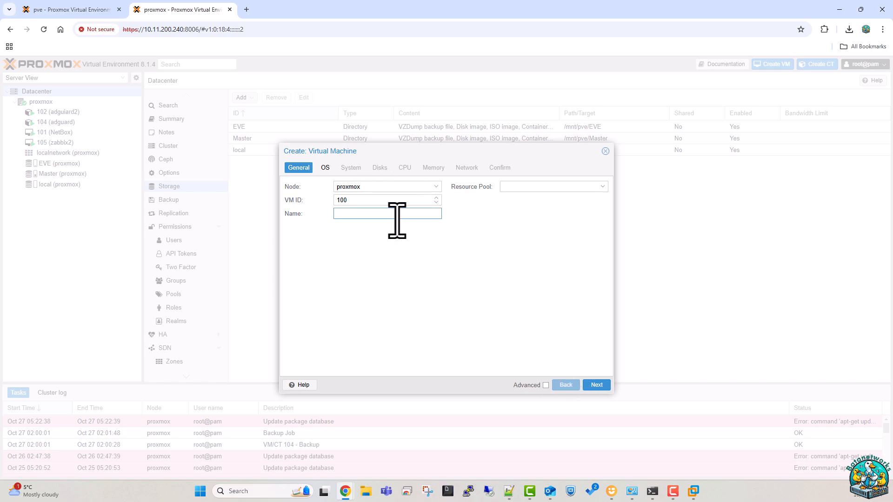
{"action": "left_click", "coordinate": [596, 385]}
{"action": "left_click", "coordinate": [429, 213]}
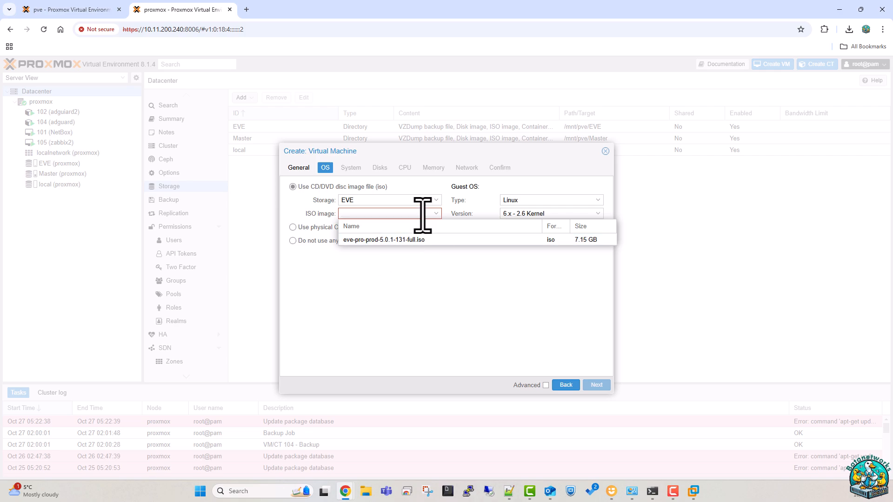
{"action": "left_click", "coordinate": [391, 240]}
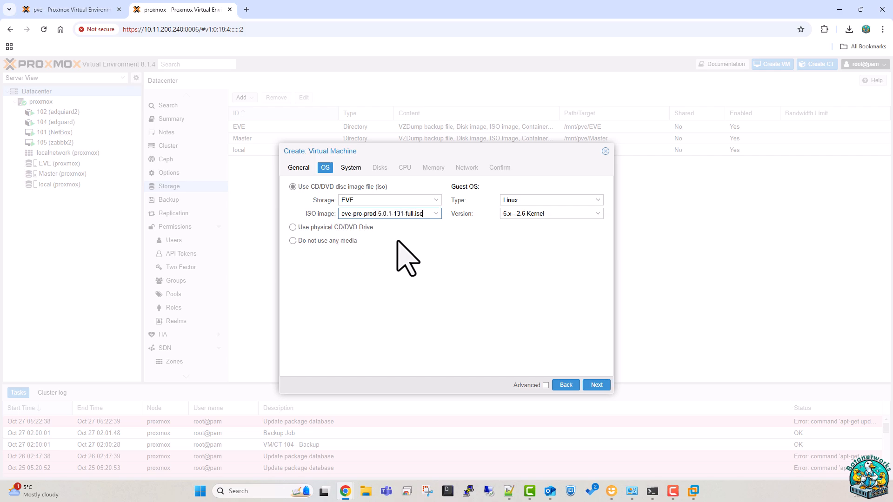
Keep EVE as the ISO storage, abandon the wizard, and close the 10.11.200.240 tab.
{"action": "left_click", "coordinate": [435, 200]}
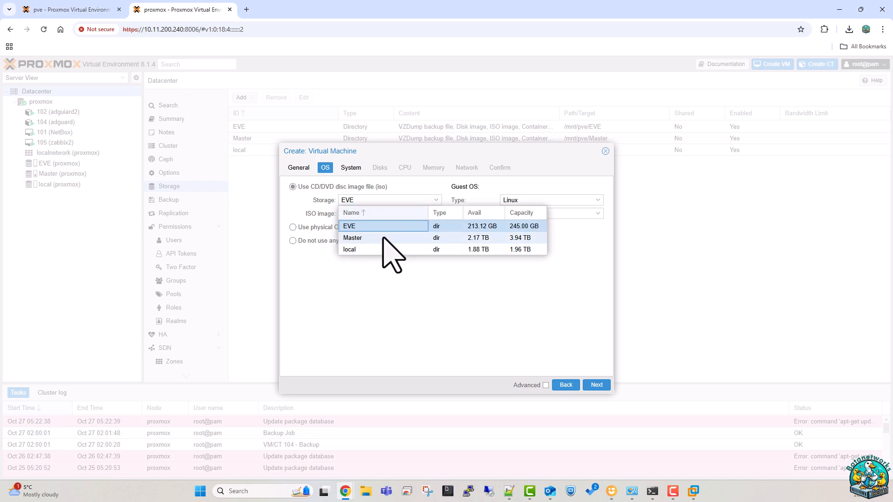
{"action": "left_click", "coordinate": [438, 201]}
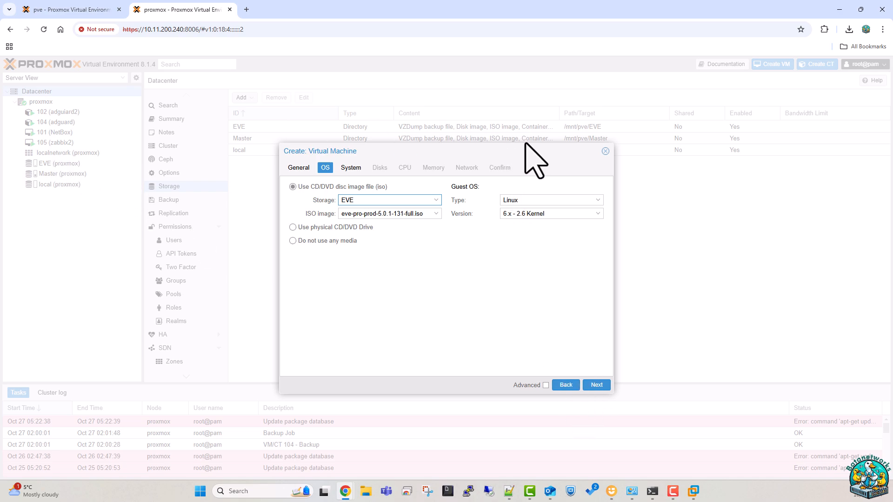
{"action": "left_click", "coordinate": [605, 152]}
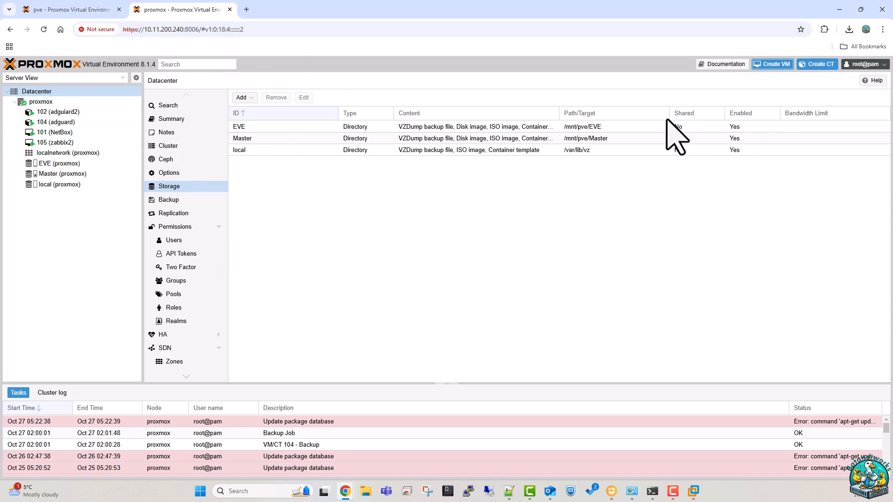
{"action": "left_click", "coordinate": [230, 10]}
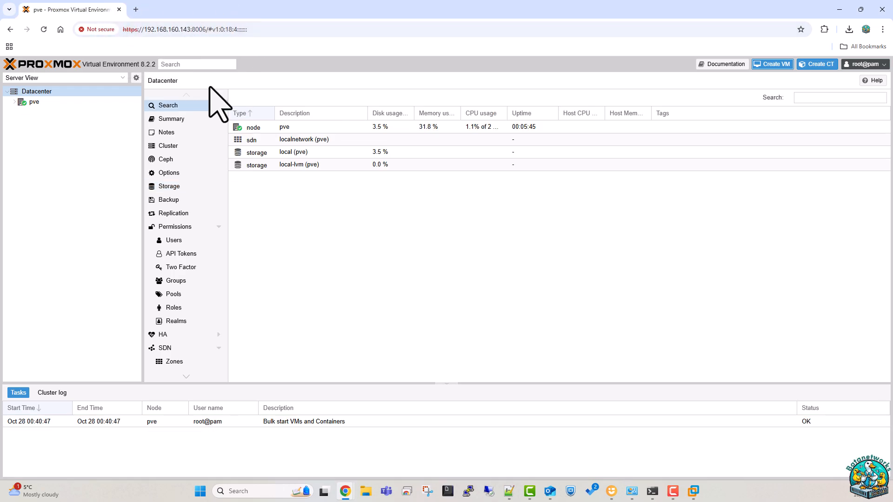